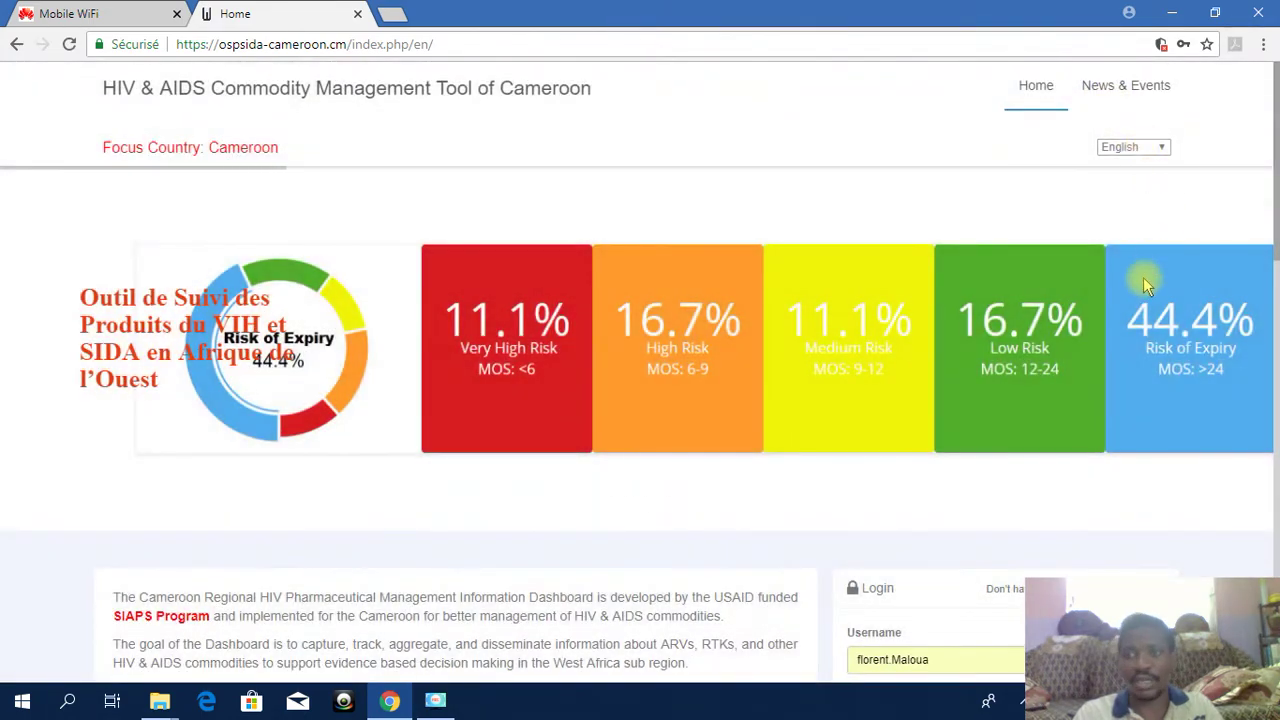
Log in with the prefilled account credentials and open the Dashboard page
scroll(1143, 277, down, 5)
scroll(1095, 274, up, 2)
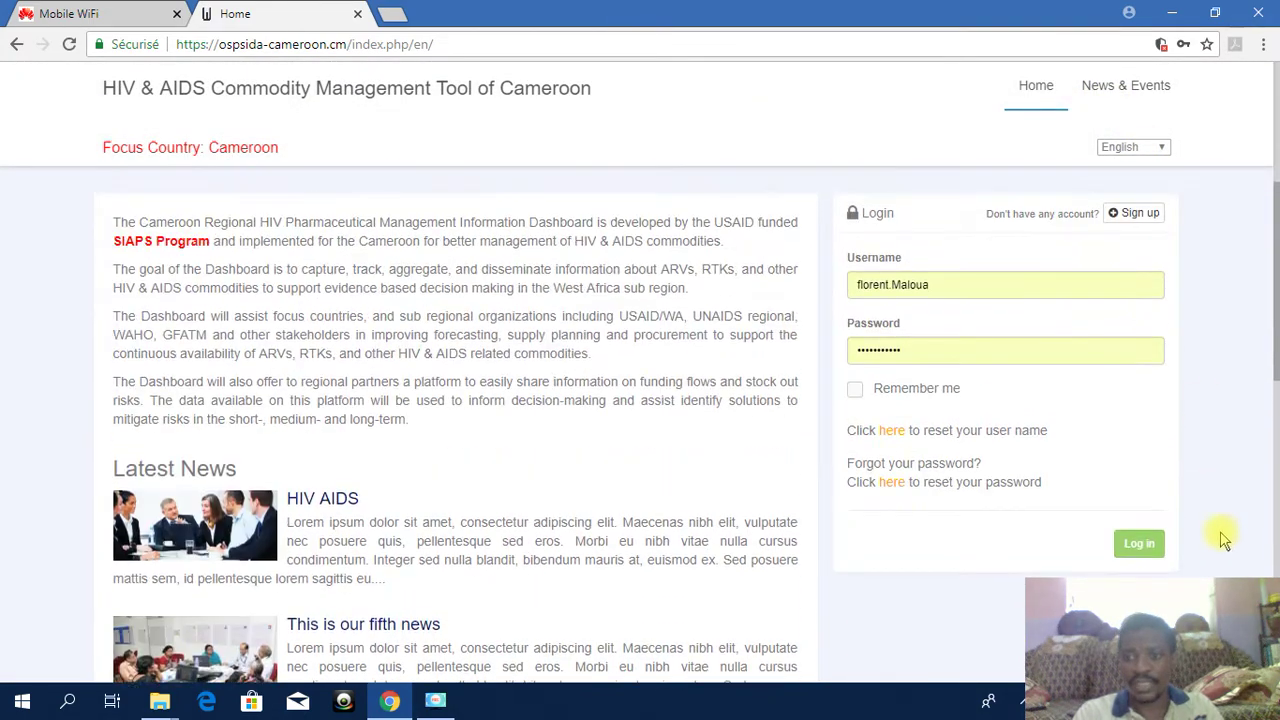
click(1134, 544)
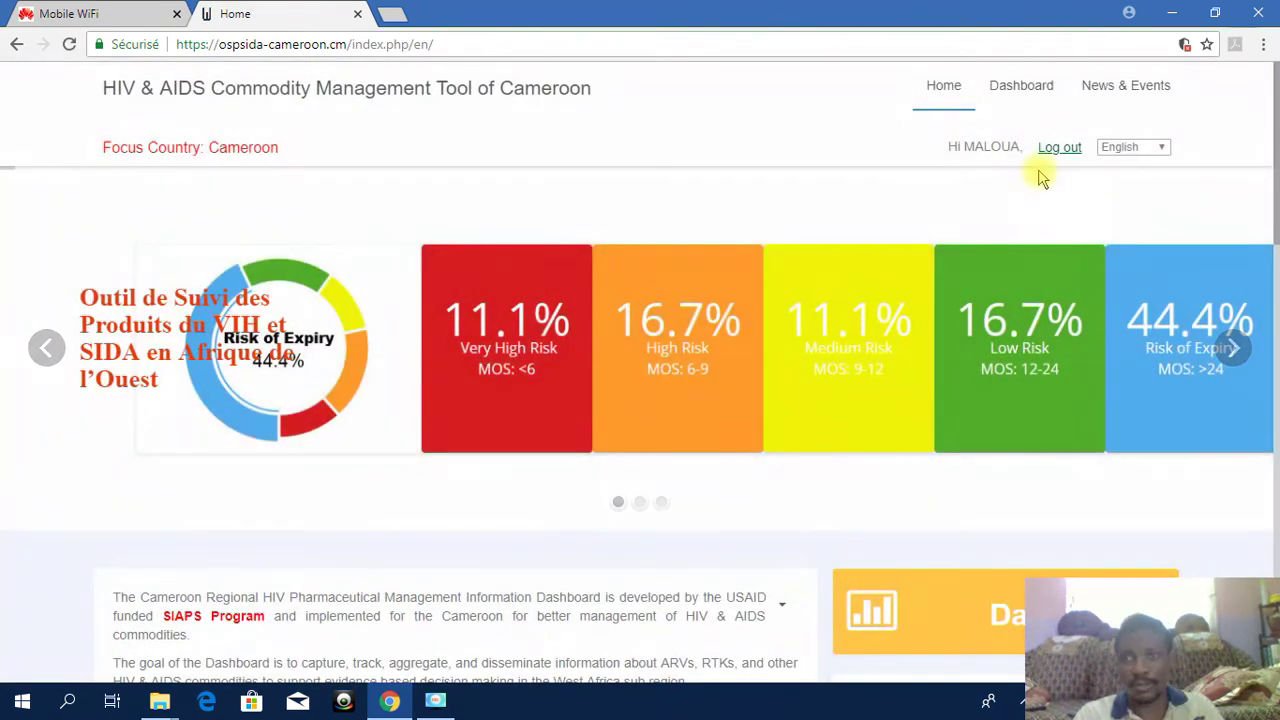
click(1020, 92)
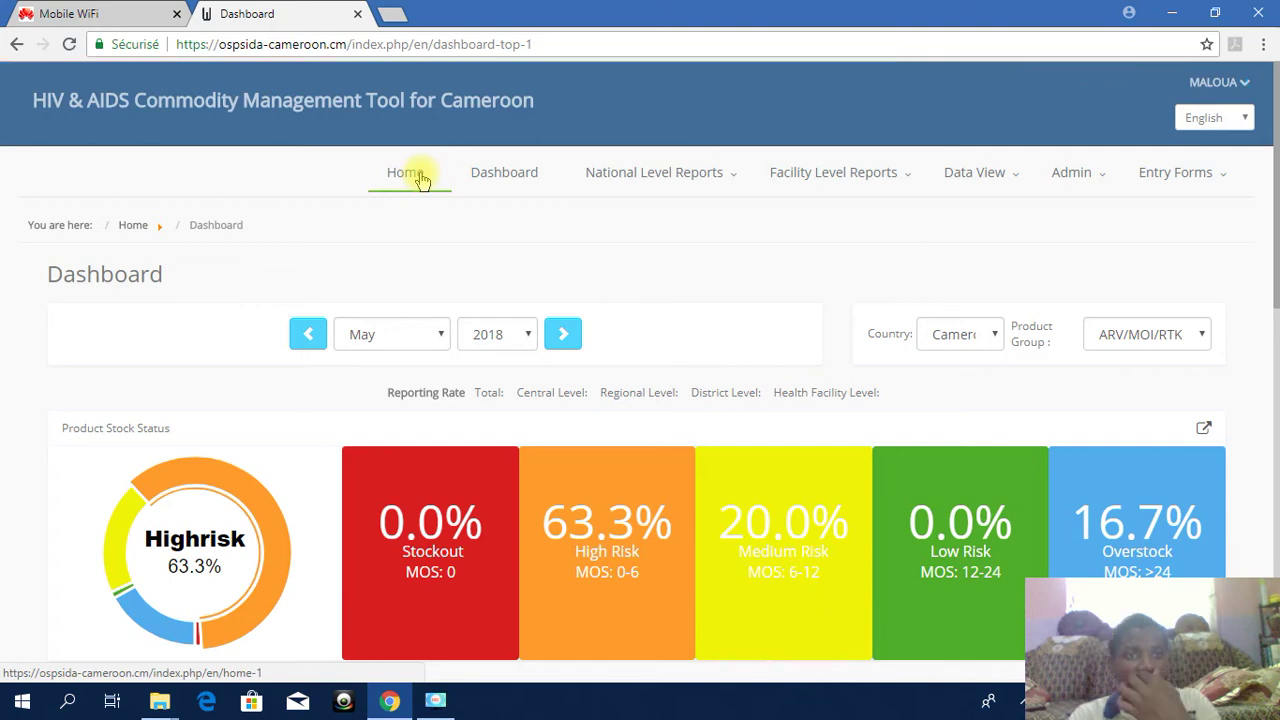
click(420, 178)
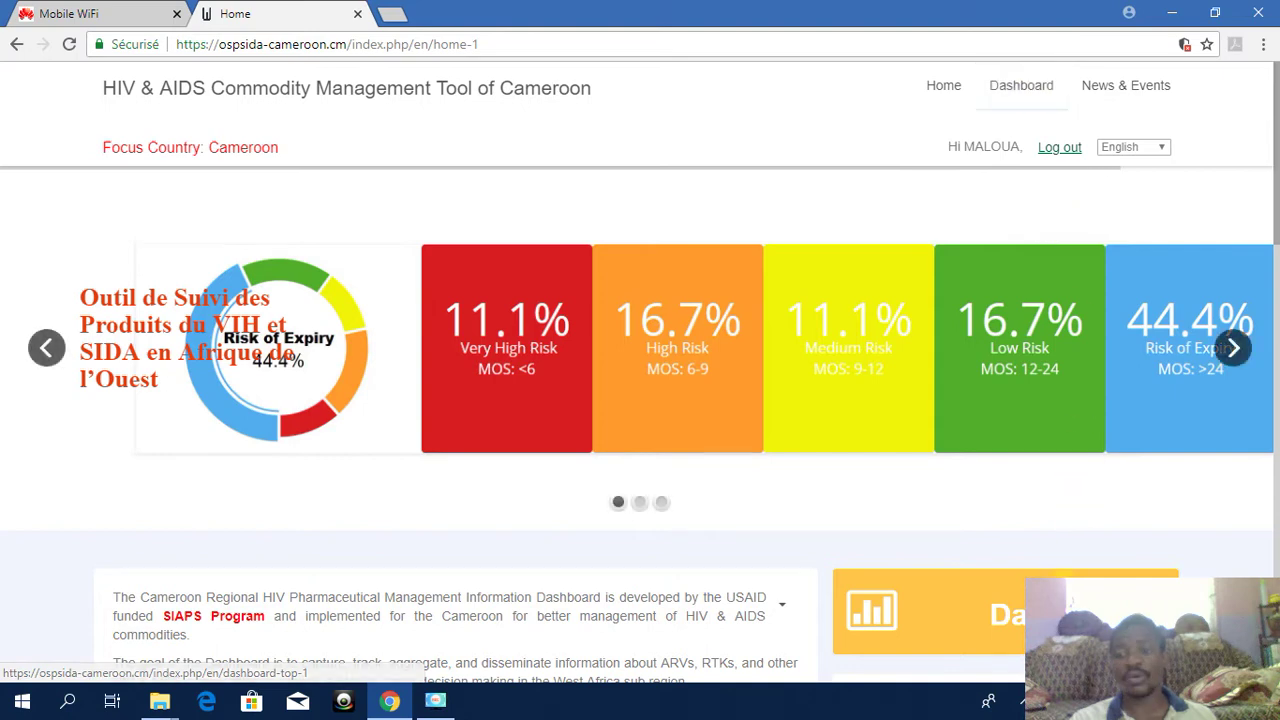
click(1045, 88)
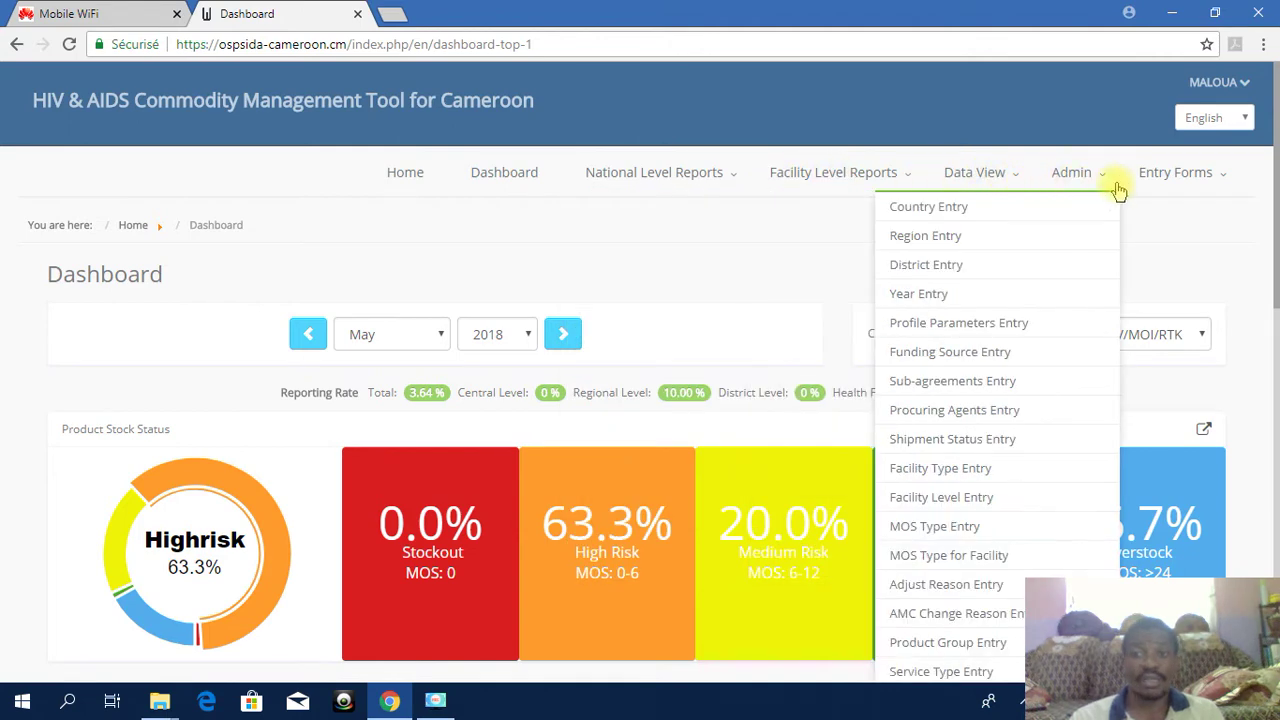
Switch the site language to Français and open the "Etat de stock et nombre de patients au niveau établissement" entry form
click(1230, 120)
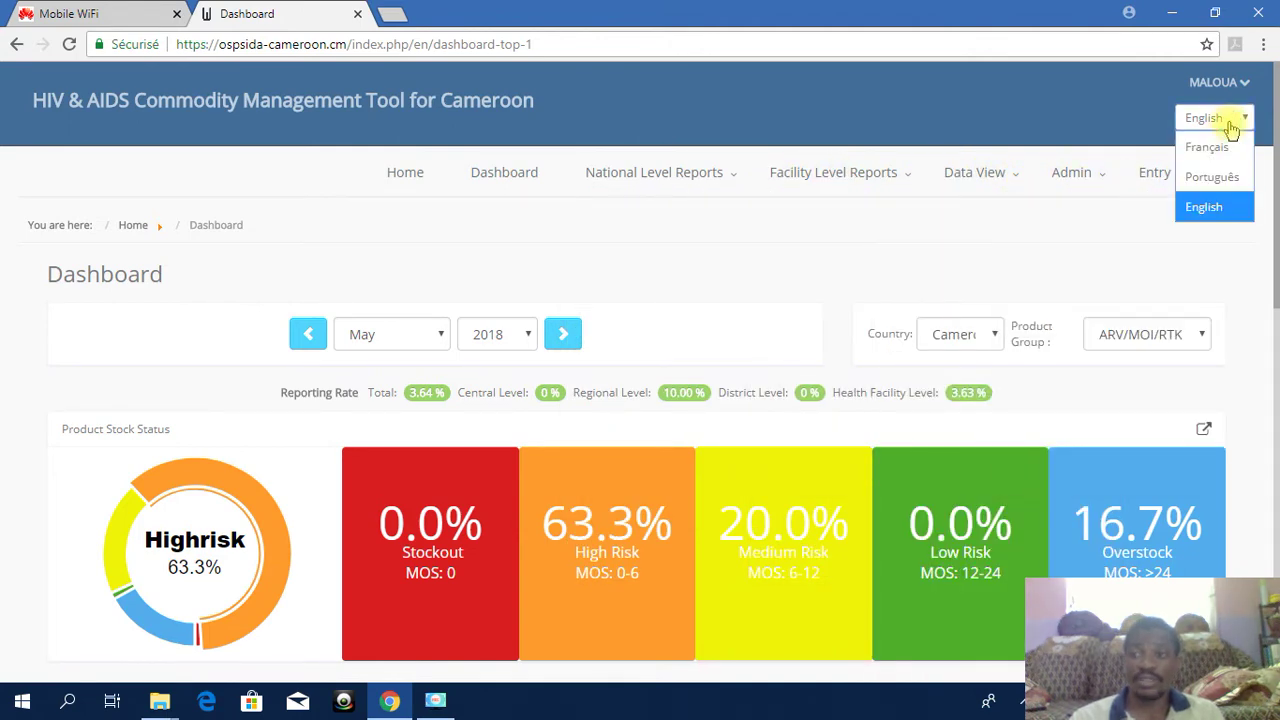
click(1224, 148)
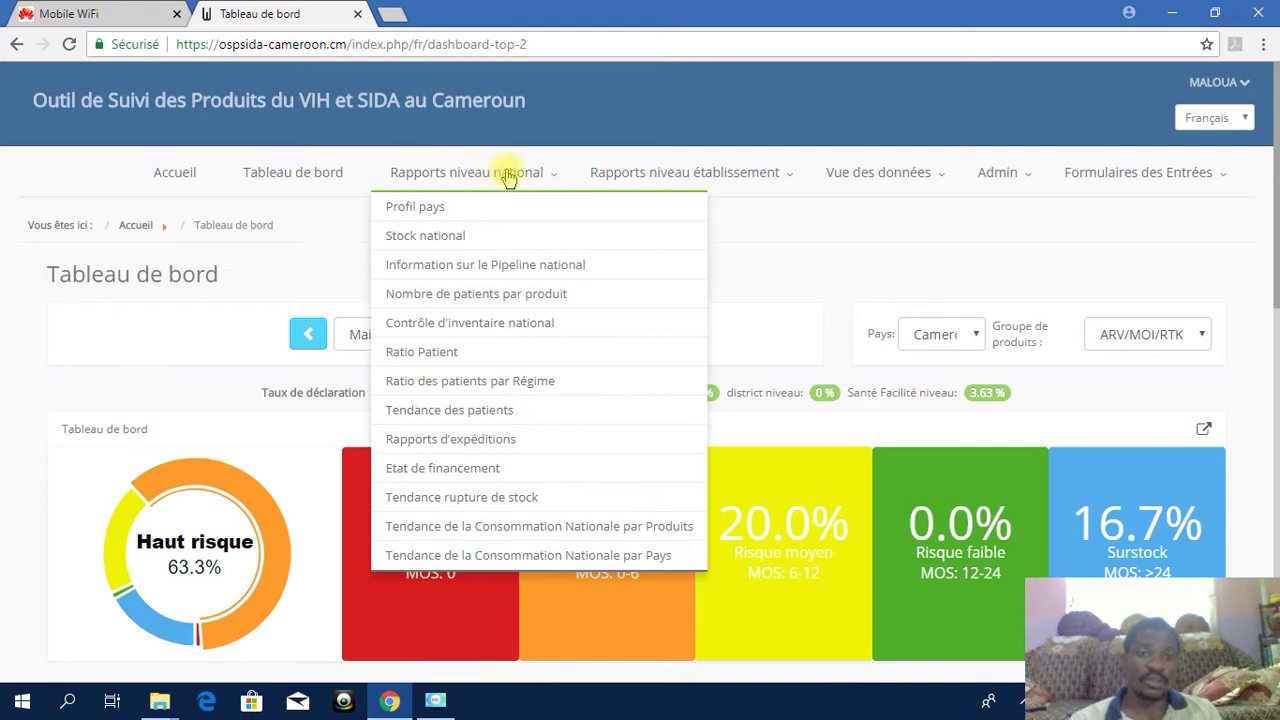
mouse_move(597, 180)
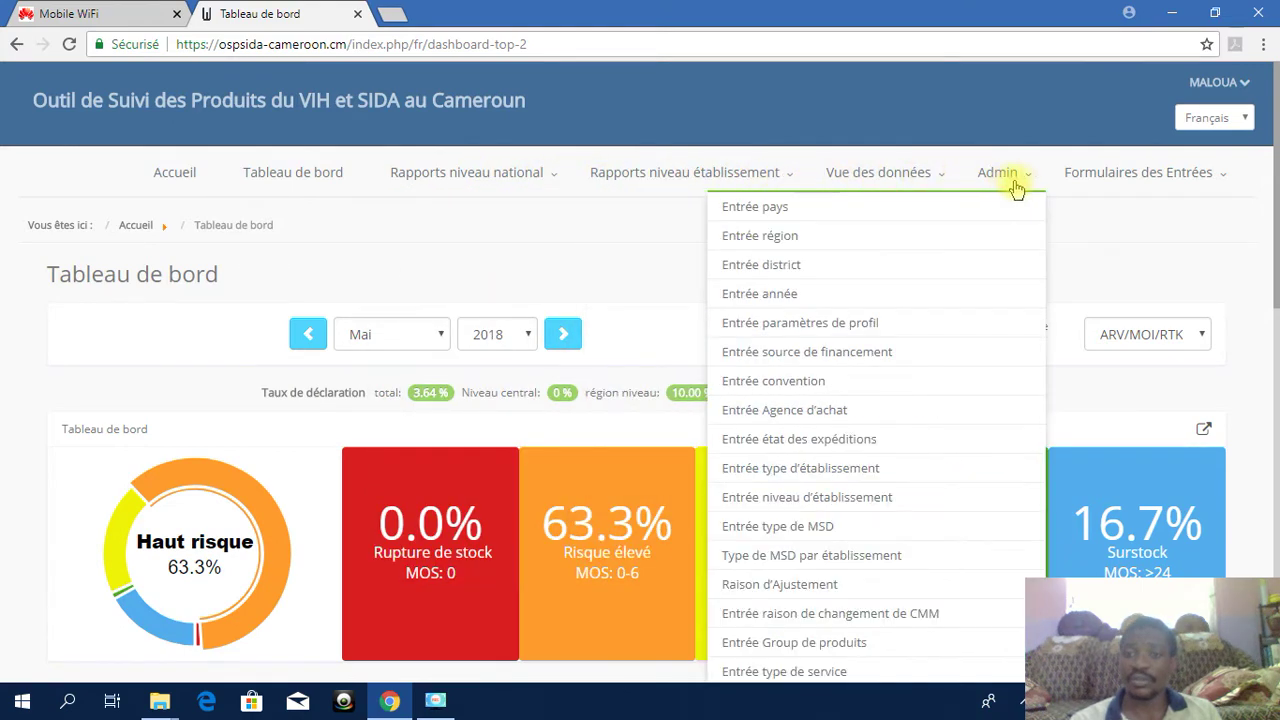
mouse_move(1073, 190)
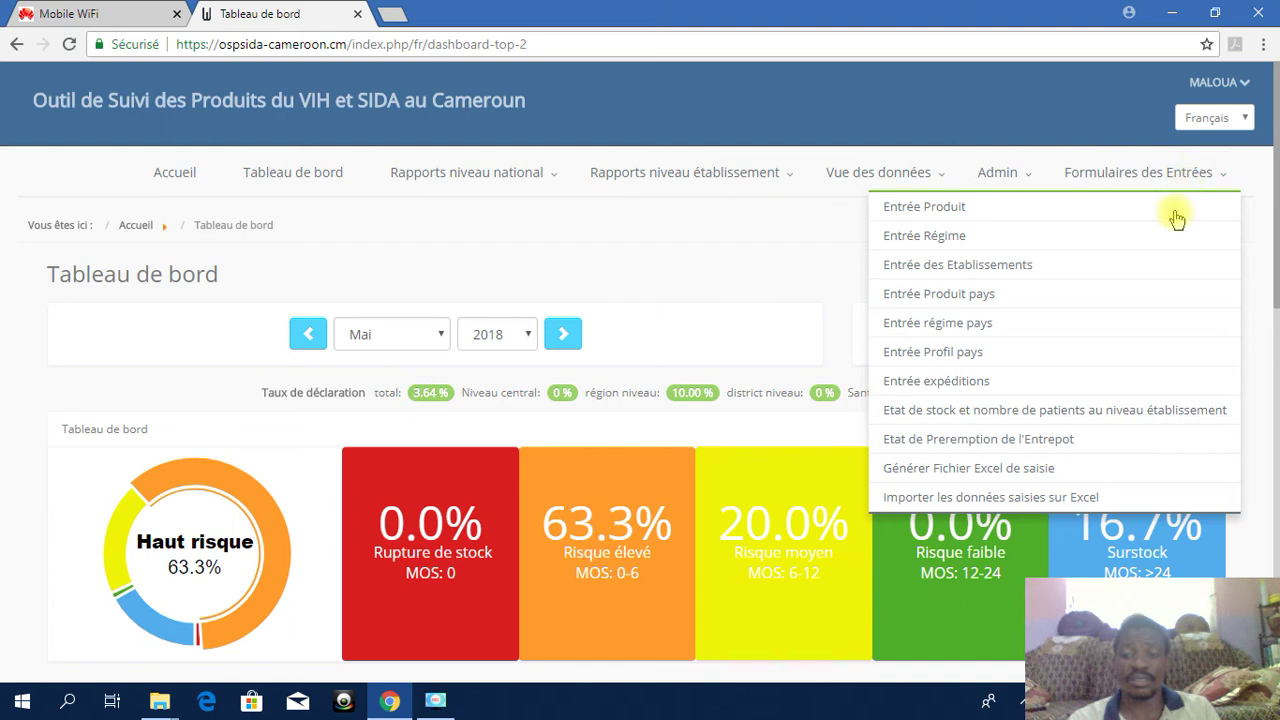
click(1100, 420)
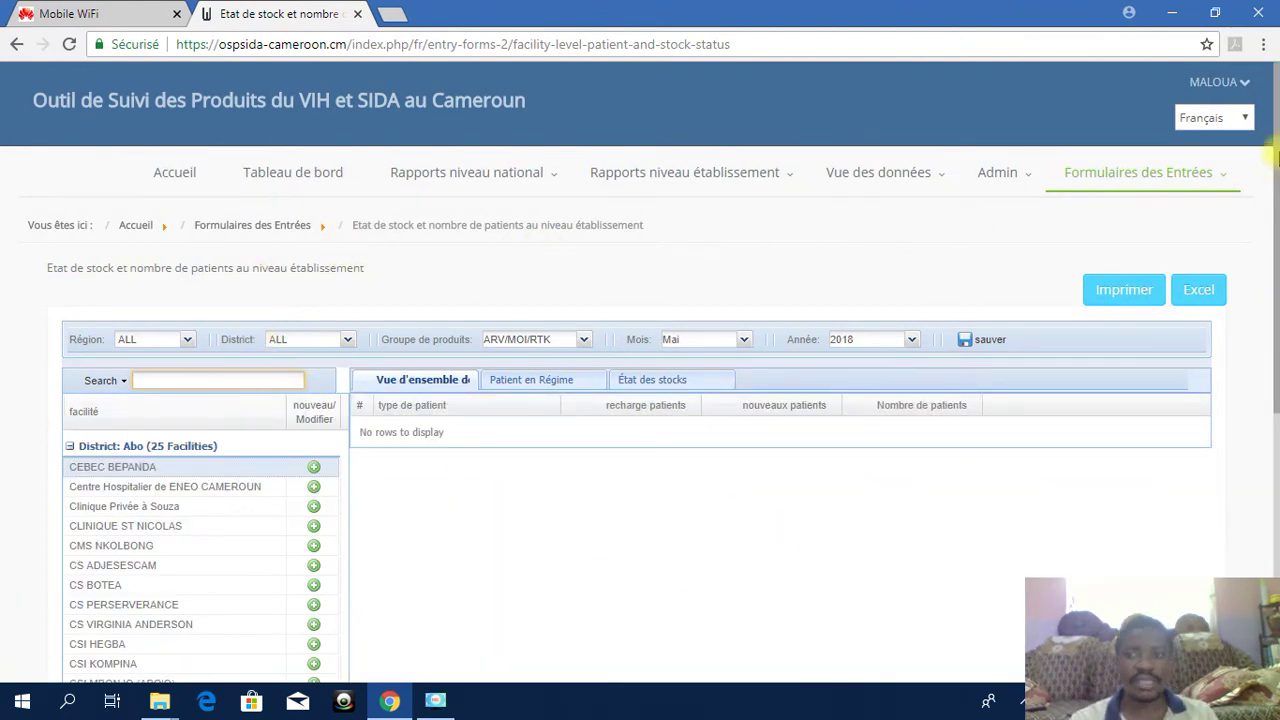
Filter the facility list to the Littoral region and the Bangue district
mouse_move(1113, 215)
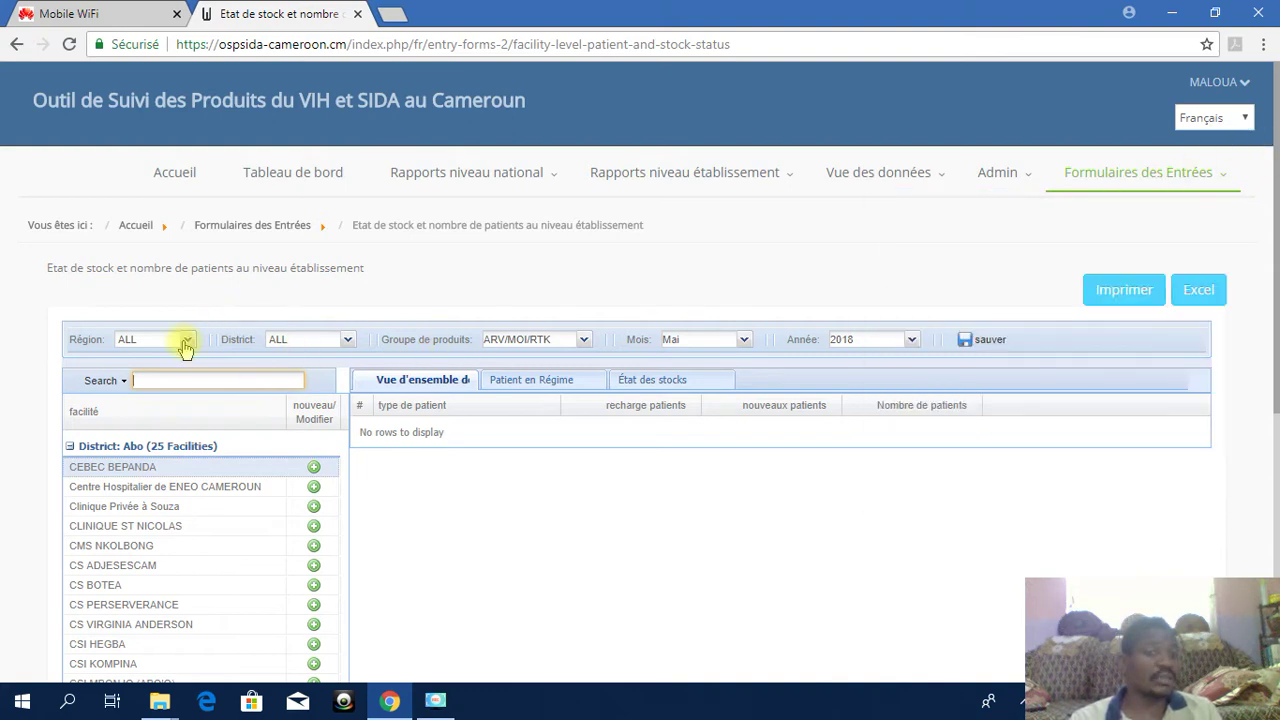
click(185, 343)
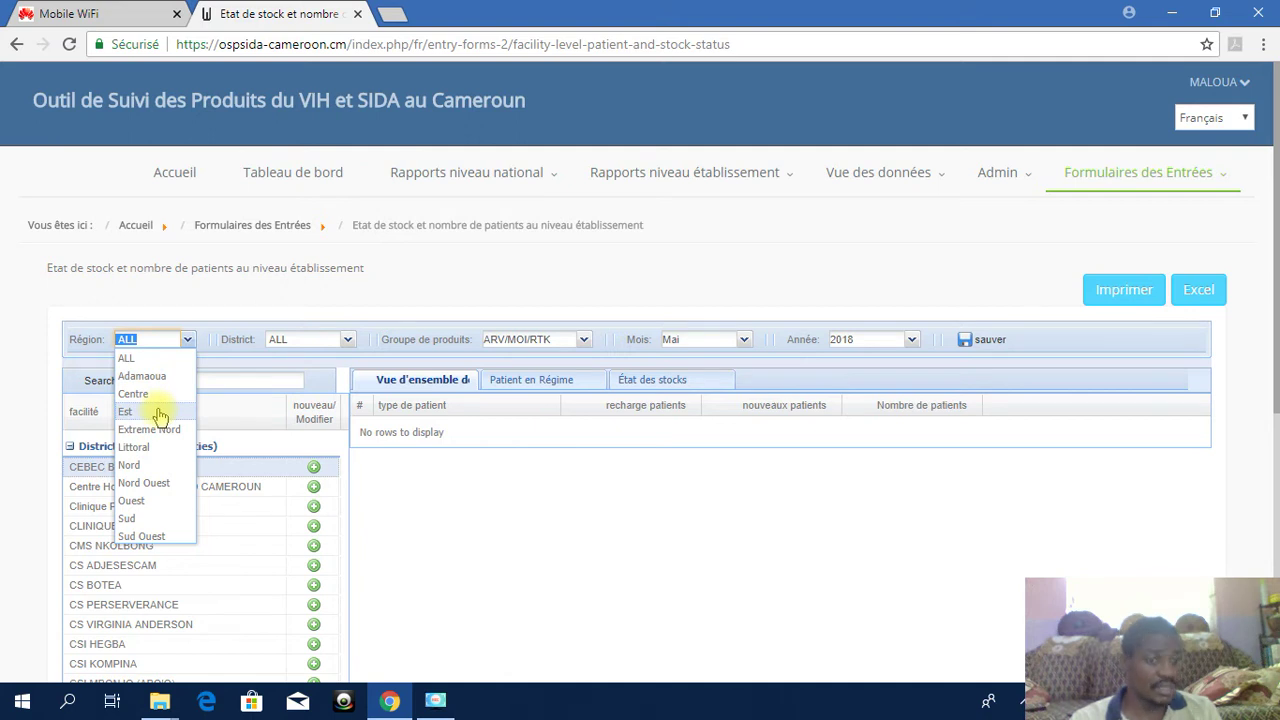
click(150, 447)
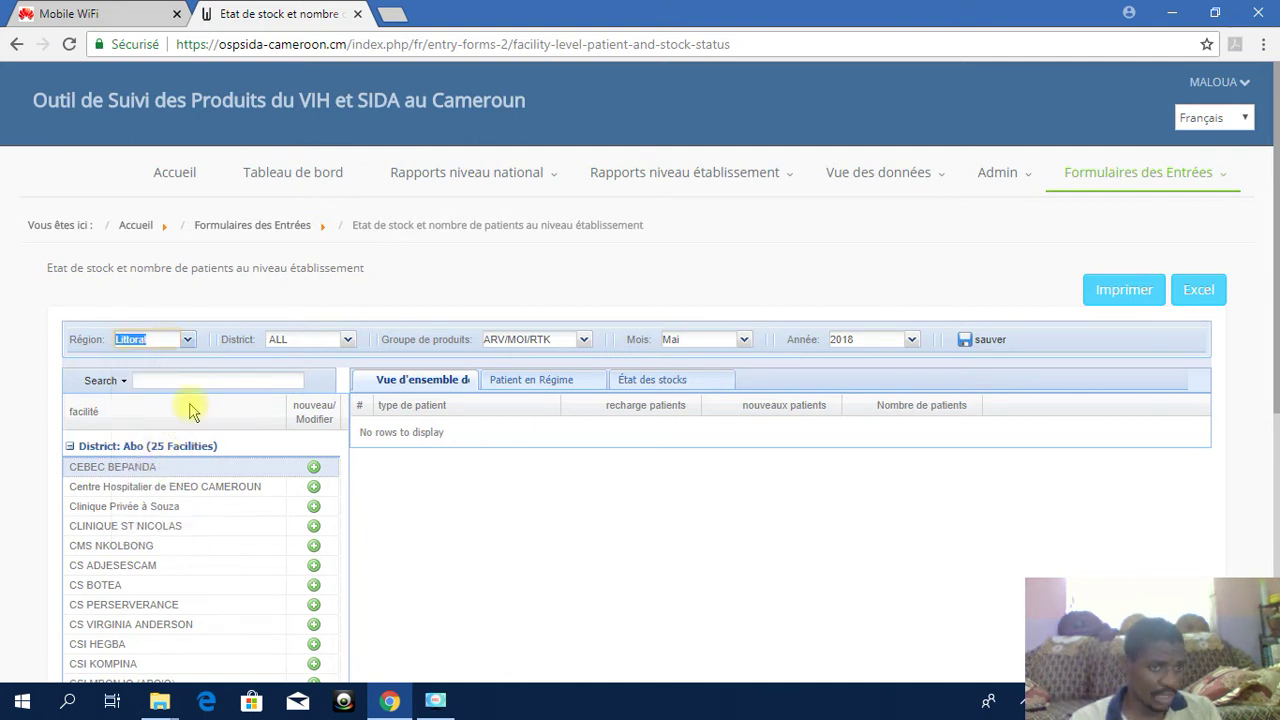
click(344, 341)
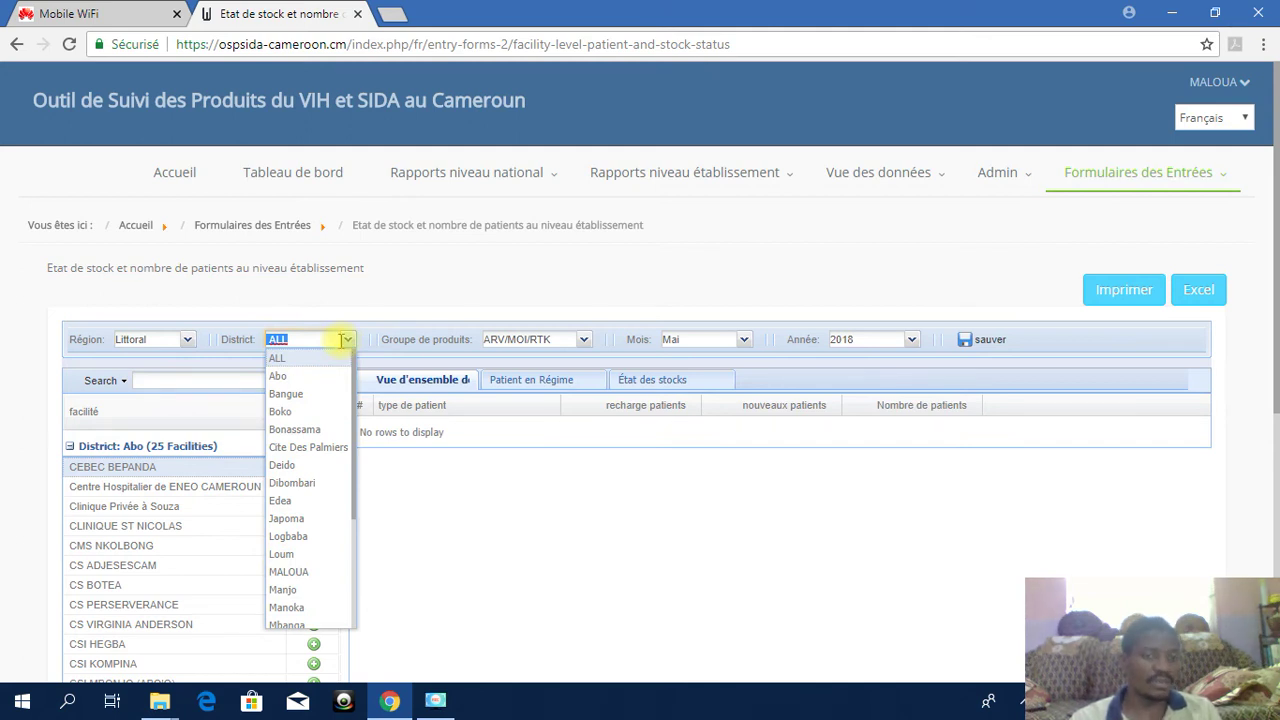
click(320, 395)
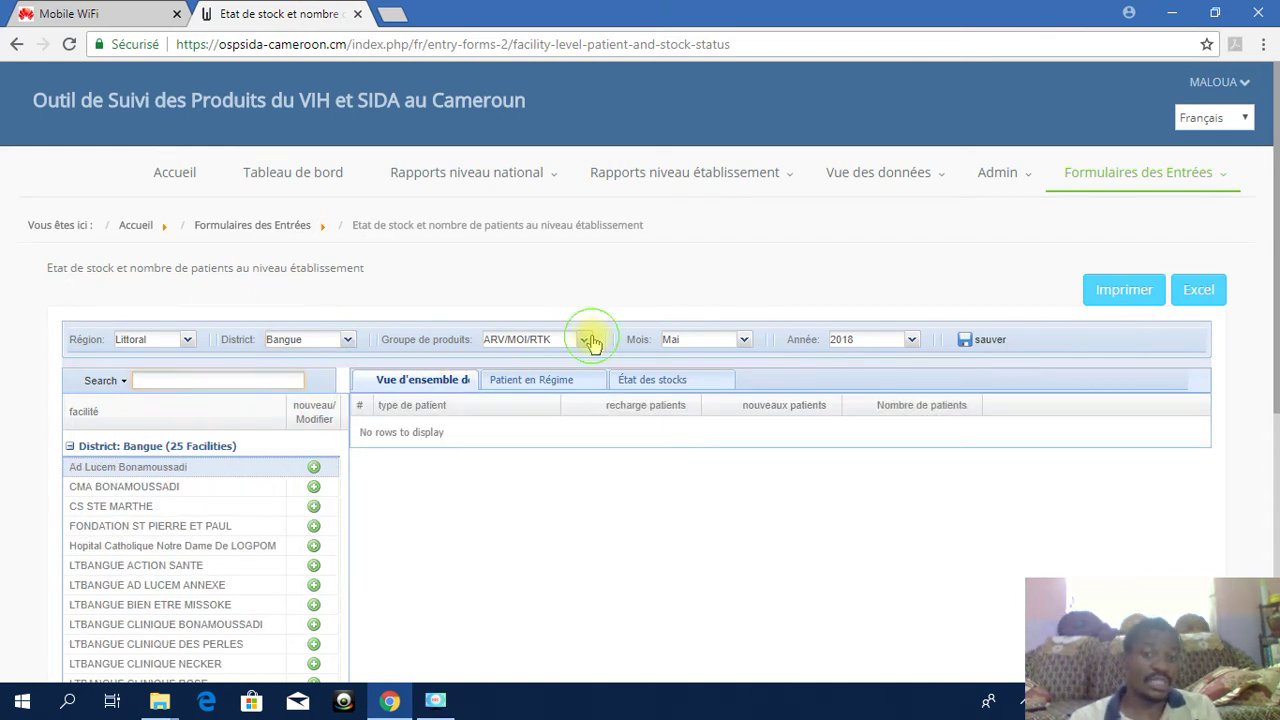
Set the month to Janvier and try to create a new 2018 entry for FONDATION ST PIERRE ET PAUL
click(586, 339)
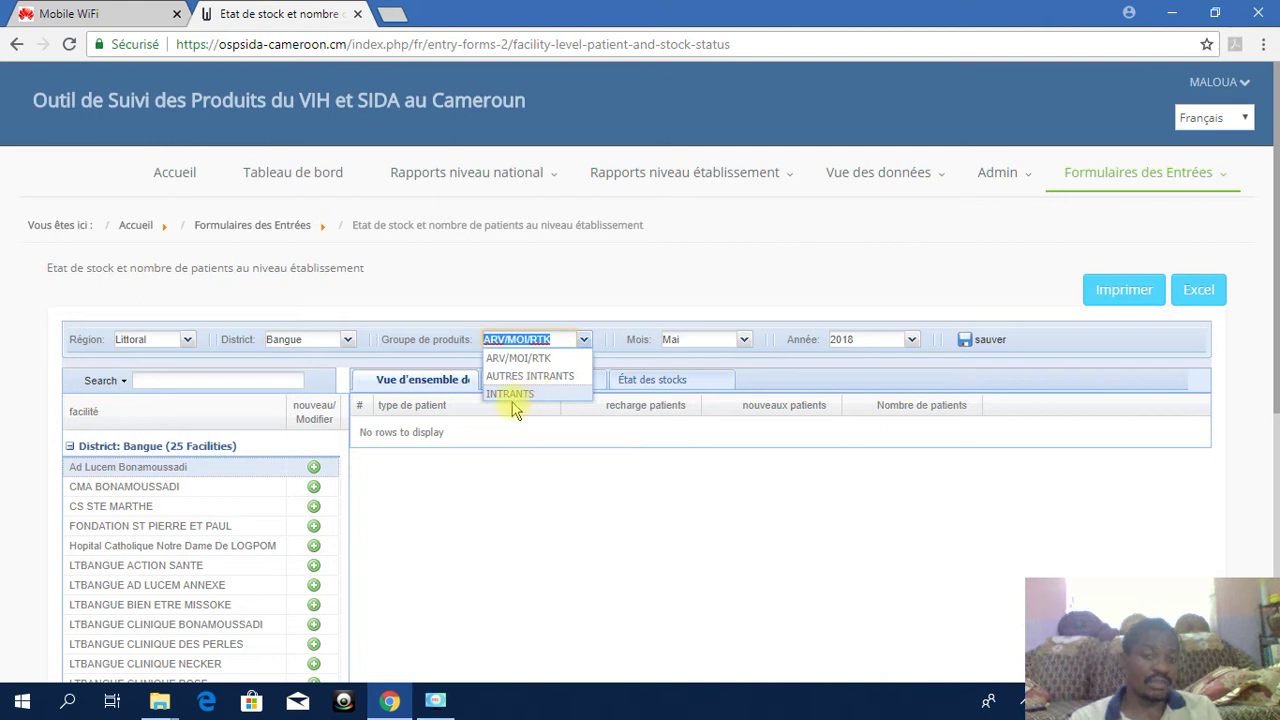
click(585, 343)
click(748, 340)
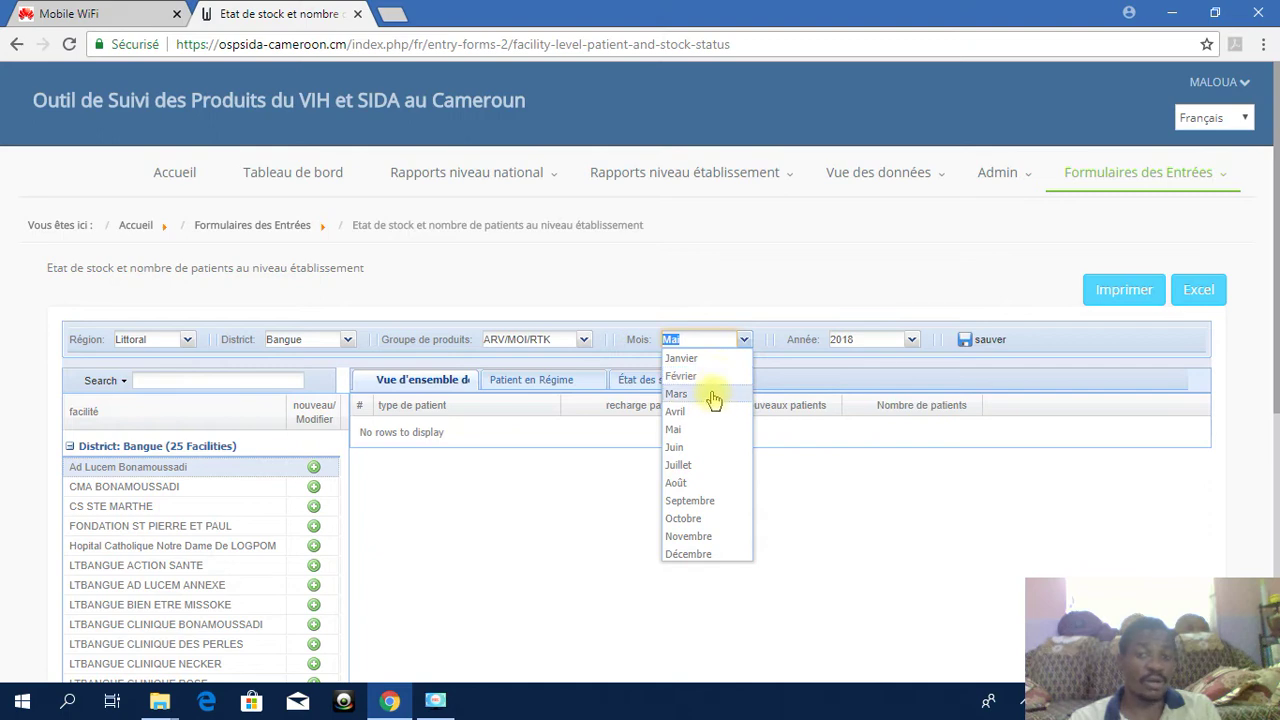
click(708, 358)
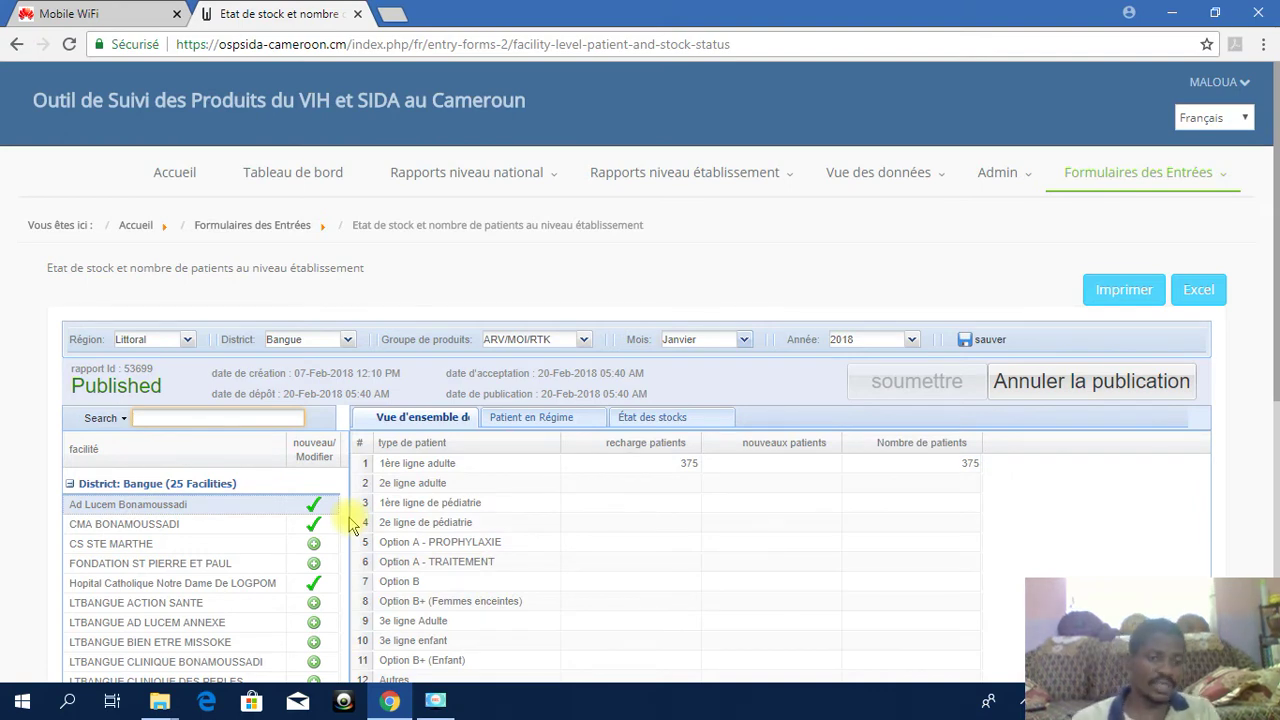
click(314, 566)
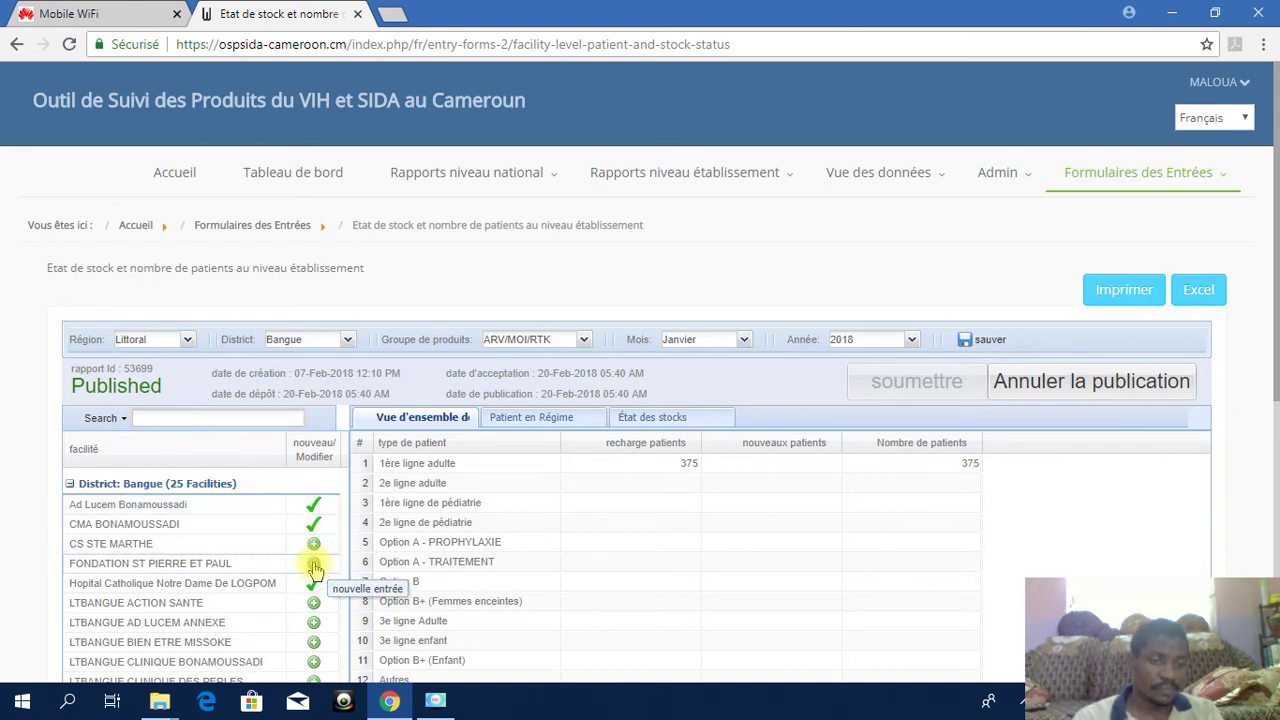
click(314, 568)
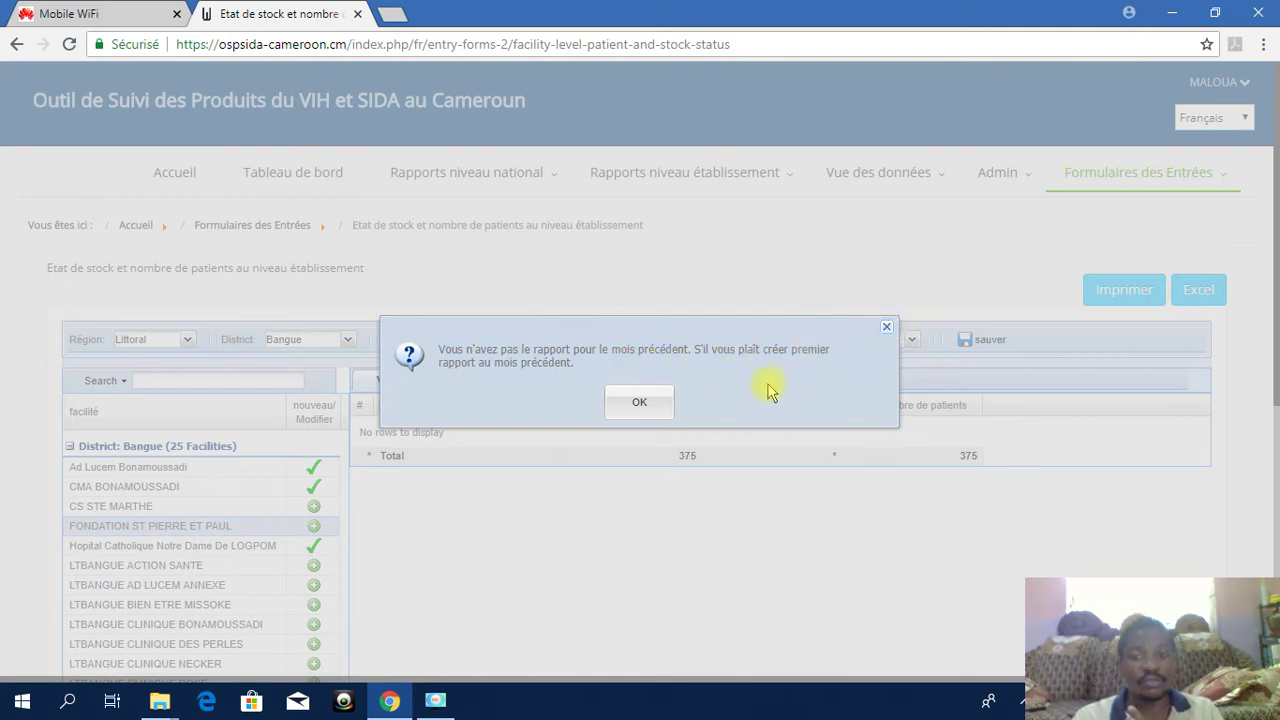
click(662, 410)
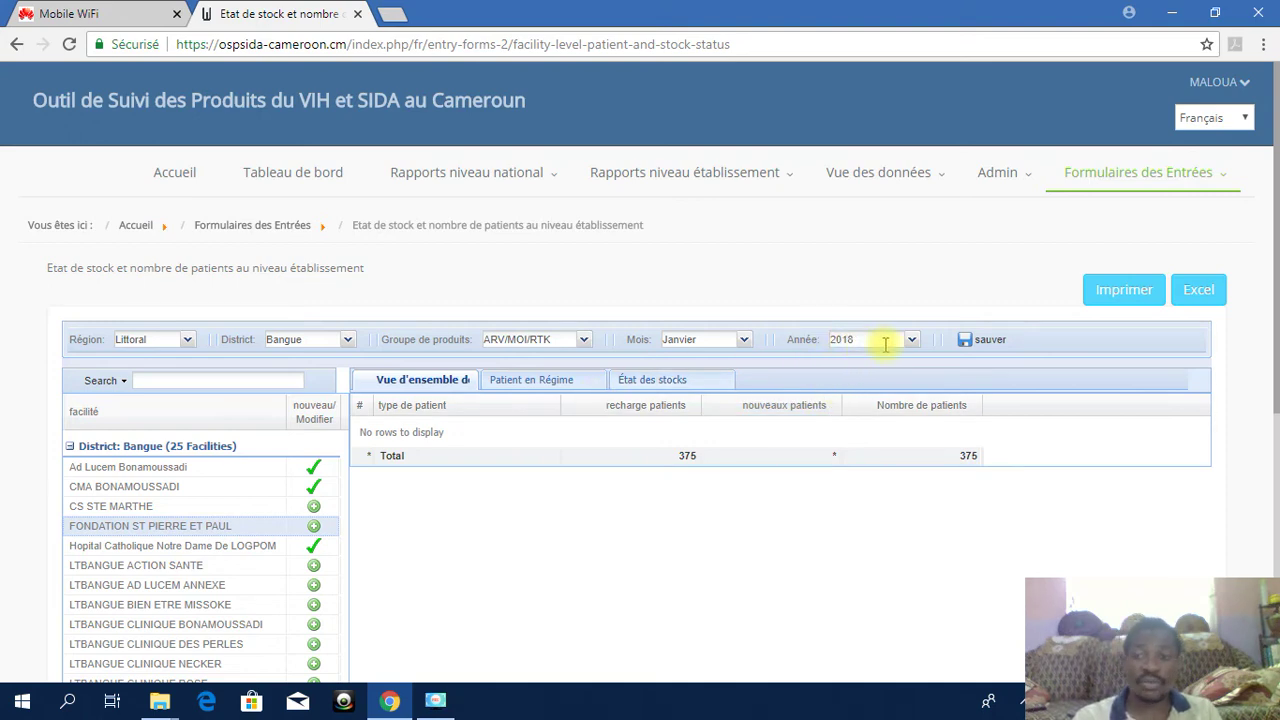
Set the year to 2016 and try to create a new Janvier entry for FONDATION ST PIERRE ET PAUL
click(912, 340)
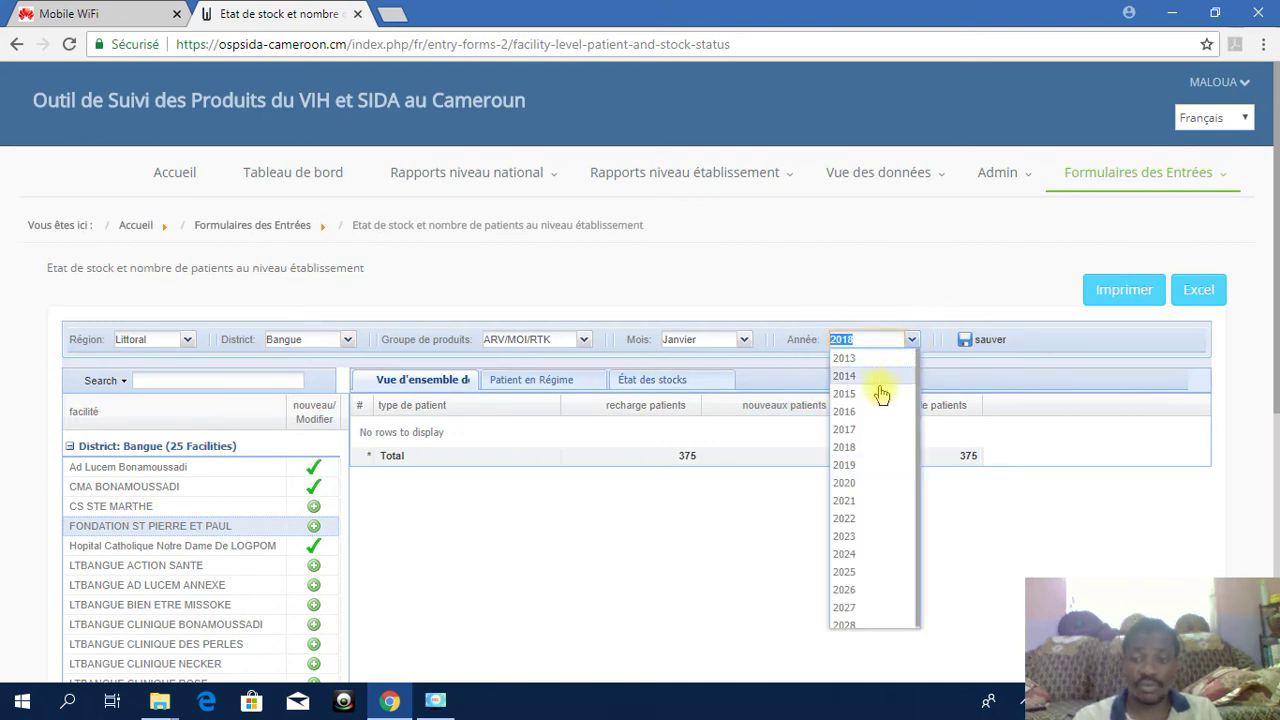
click(872, 412)
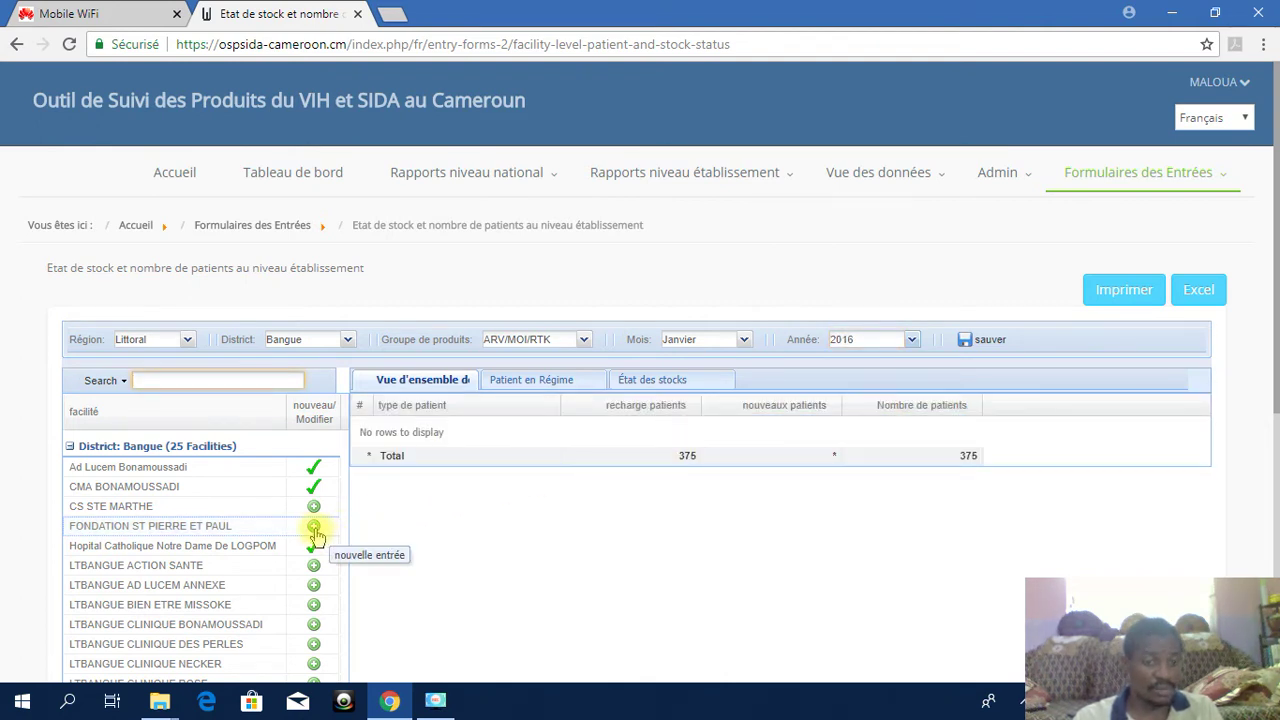
click(314, 530)
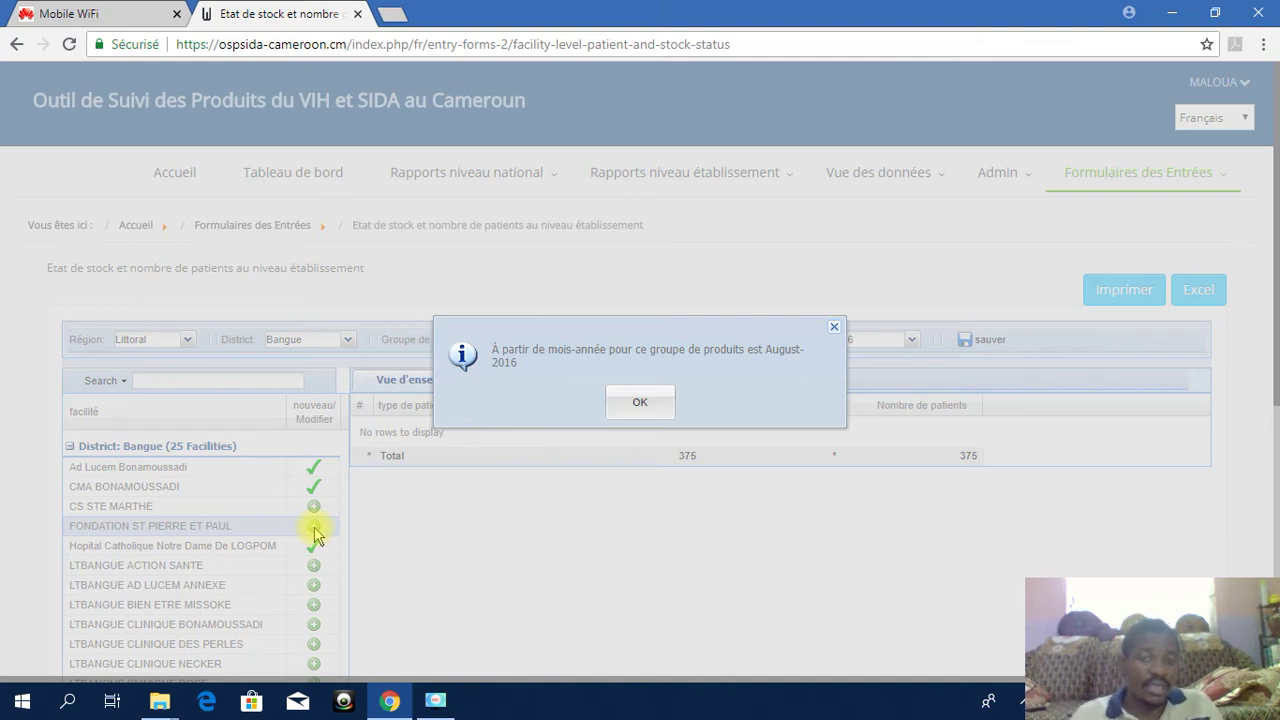
click(655, 400)
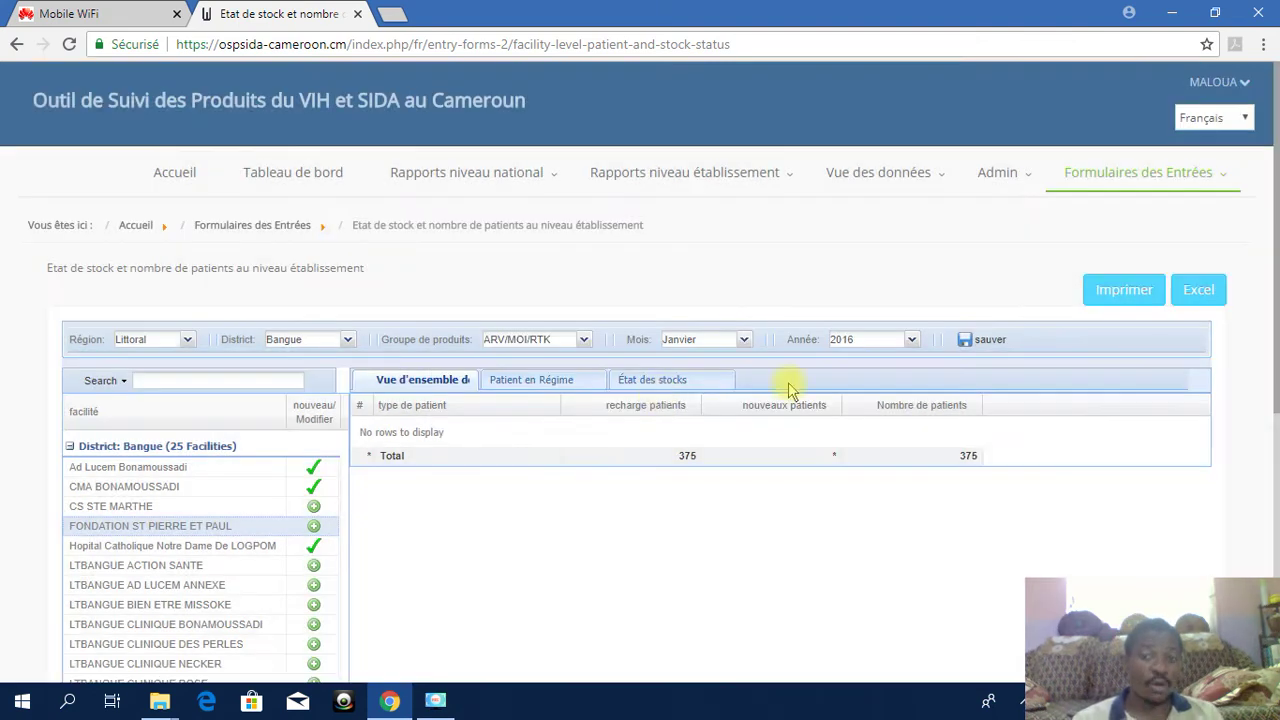
Display the Août 2016 report for FONDATION ST PIERRE ET PAUL and switch the month to Septembre
click(746, 341)
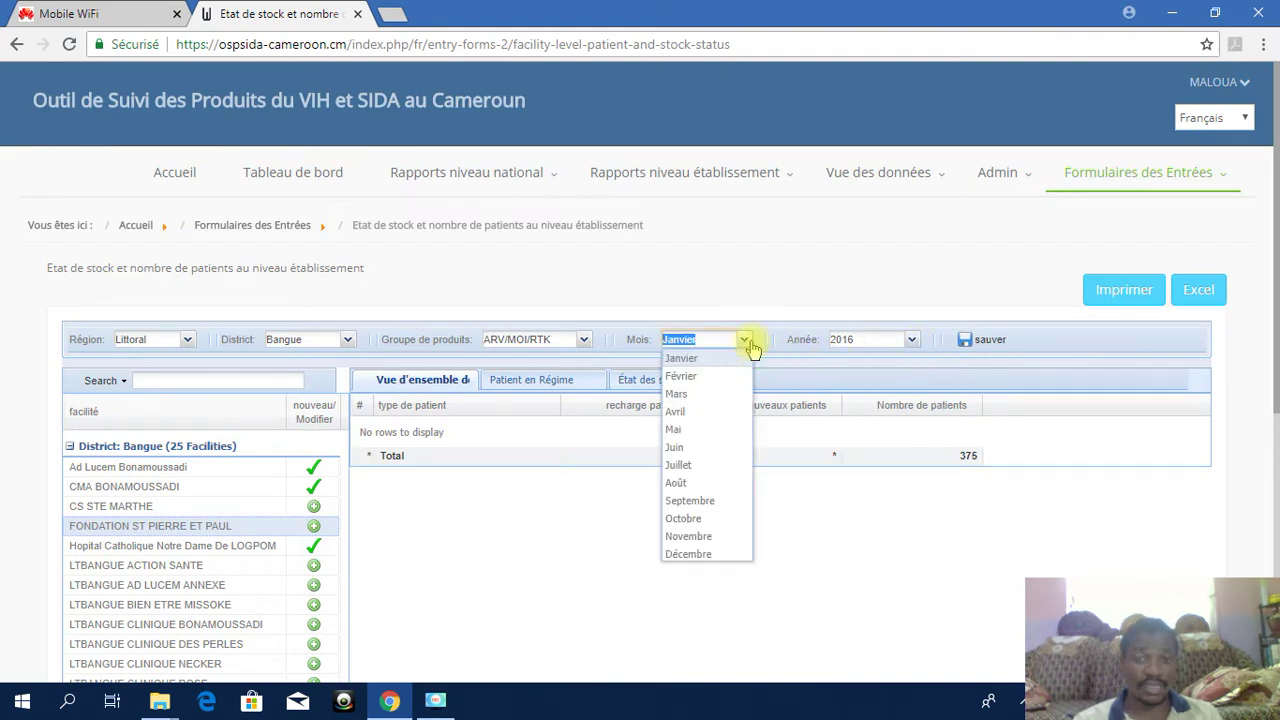
click(707, 484)
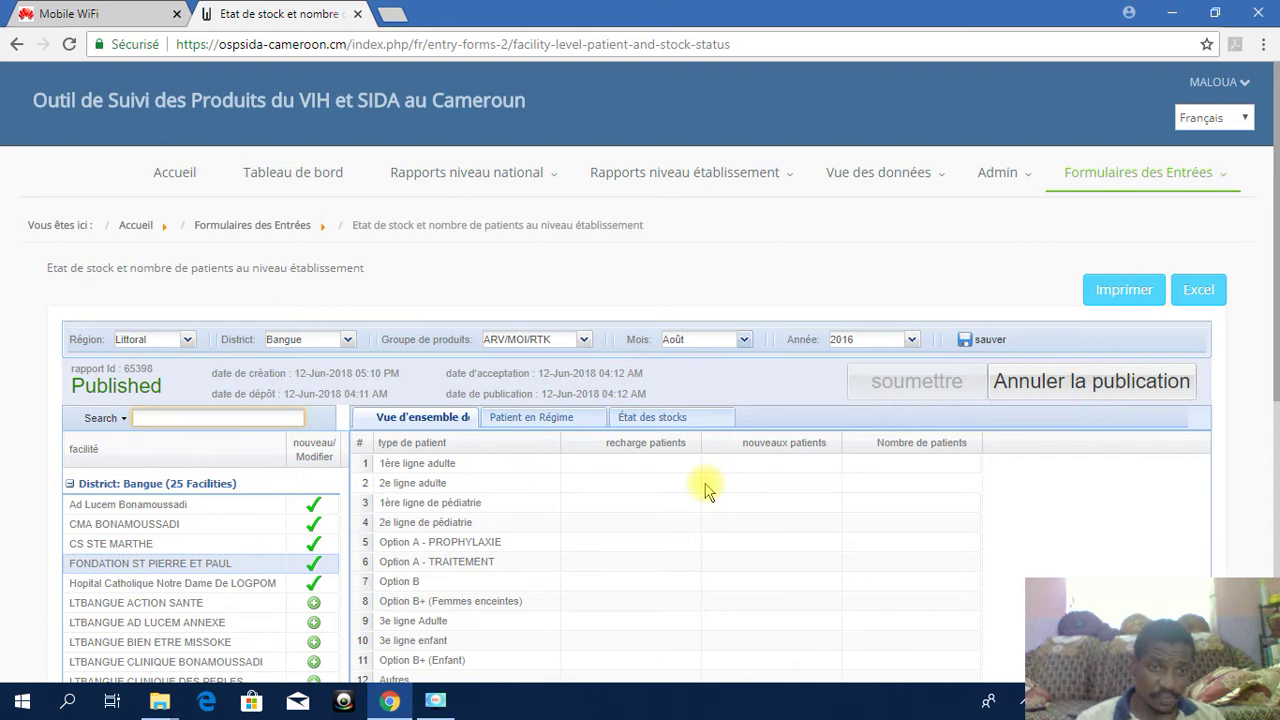
click(915, 340)
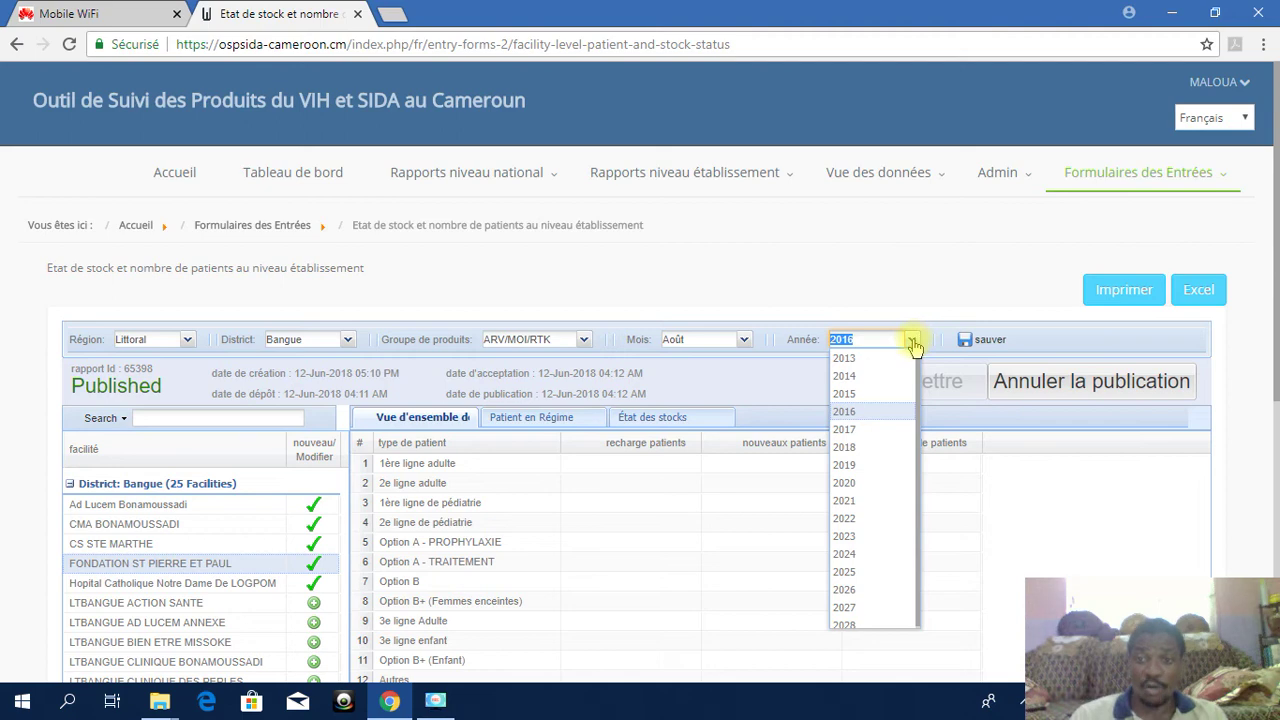
click(740, 346)
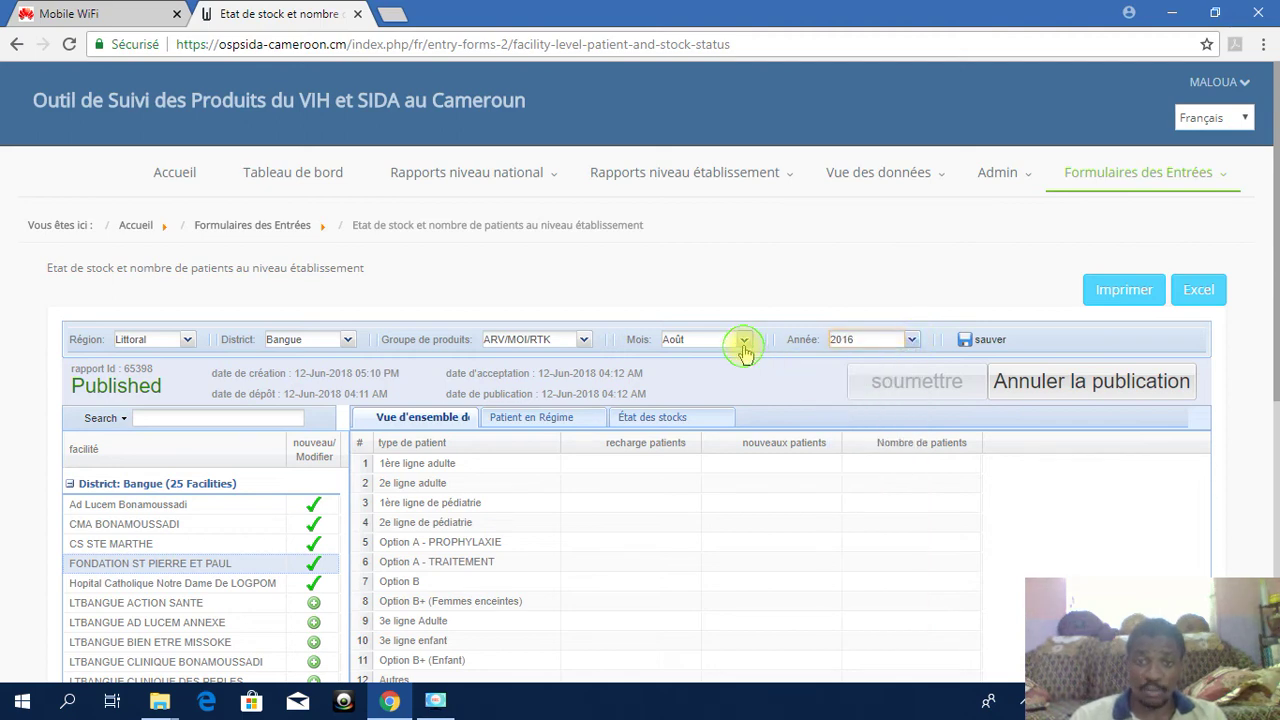
click(744, 342)
click(691, 500)
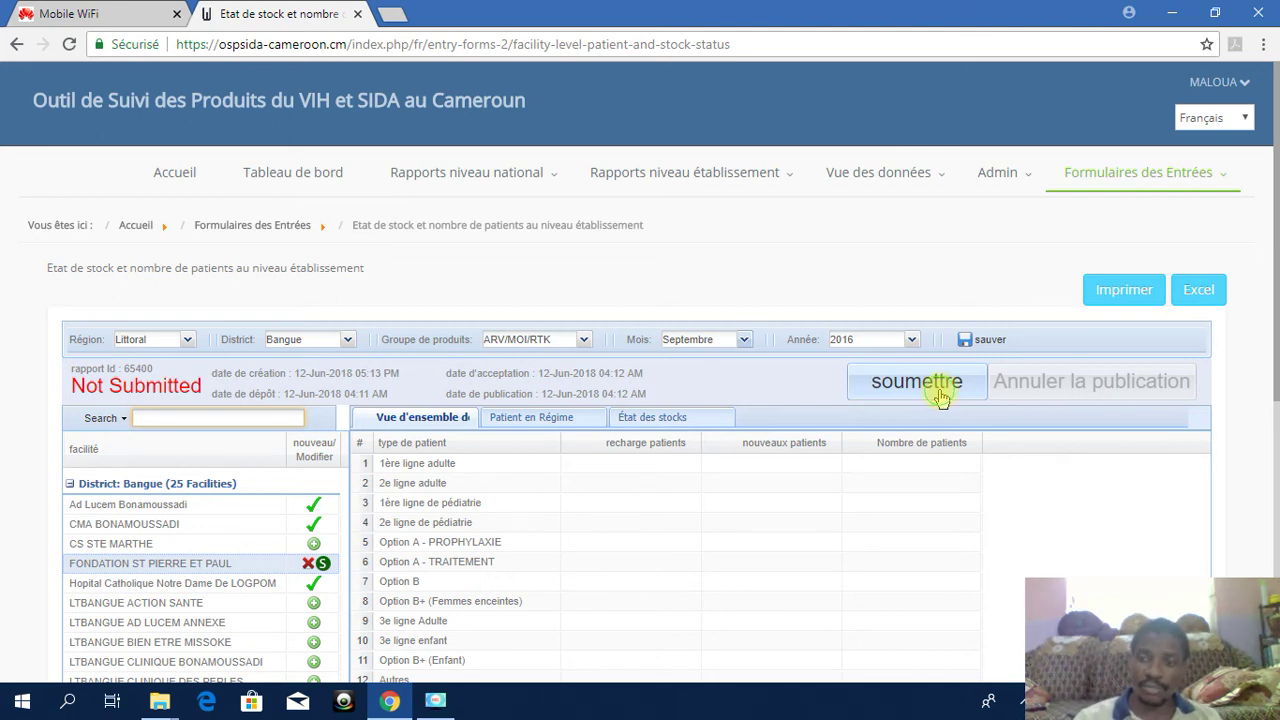
Submit the Septembre 2016 report for FONDATION ST PIERRE ET PAUL and dismiss the notice
click(940, 397)
click(620, 390)
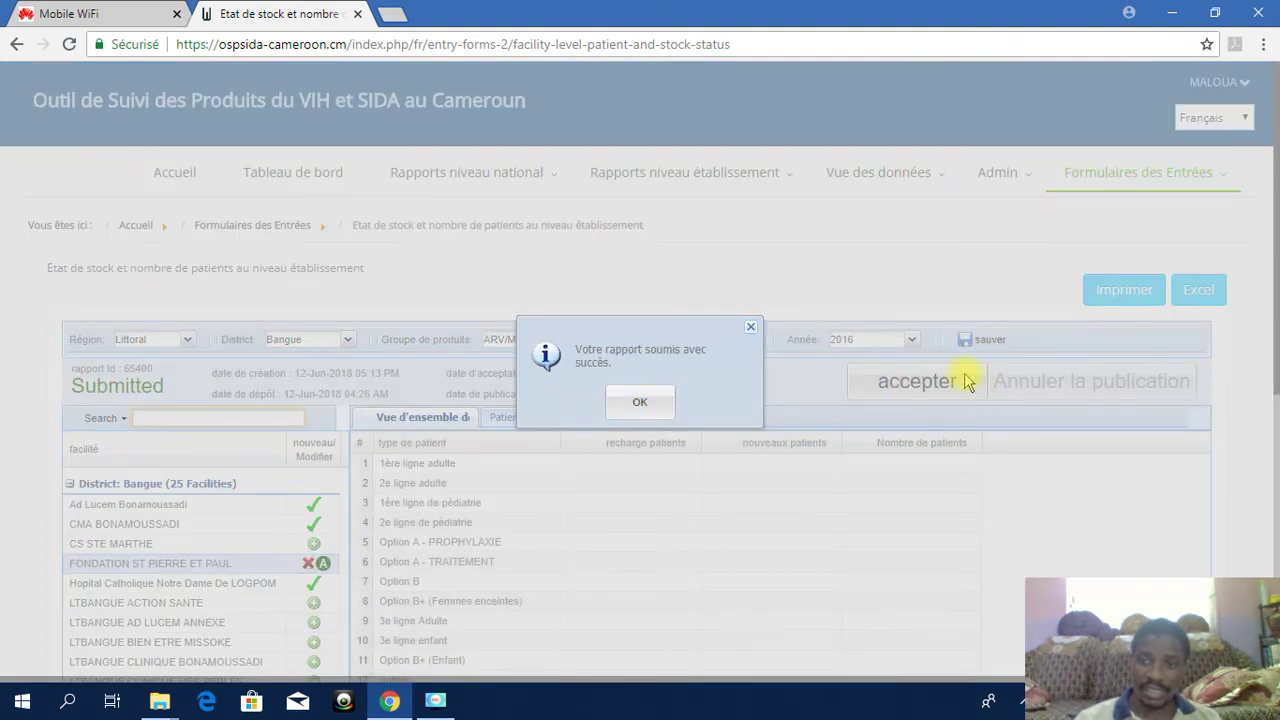
click(639, 404)
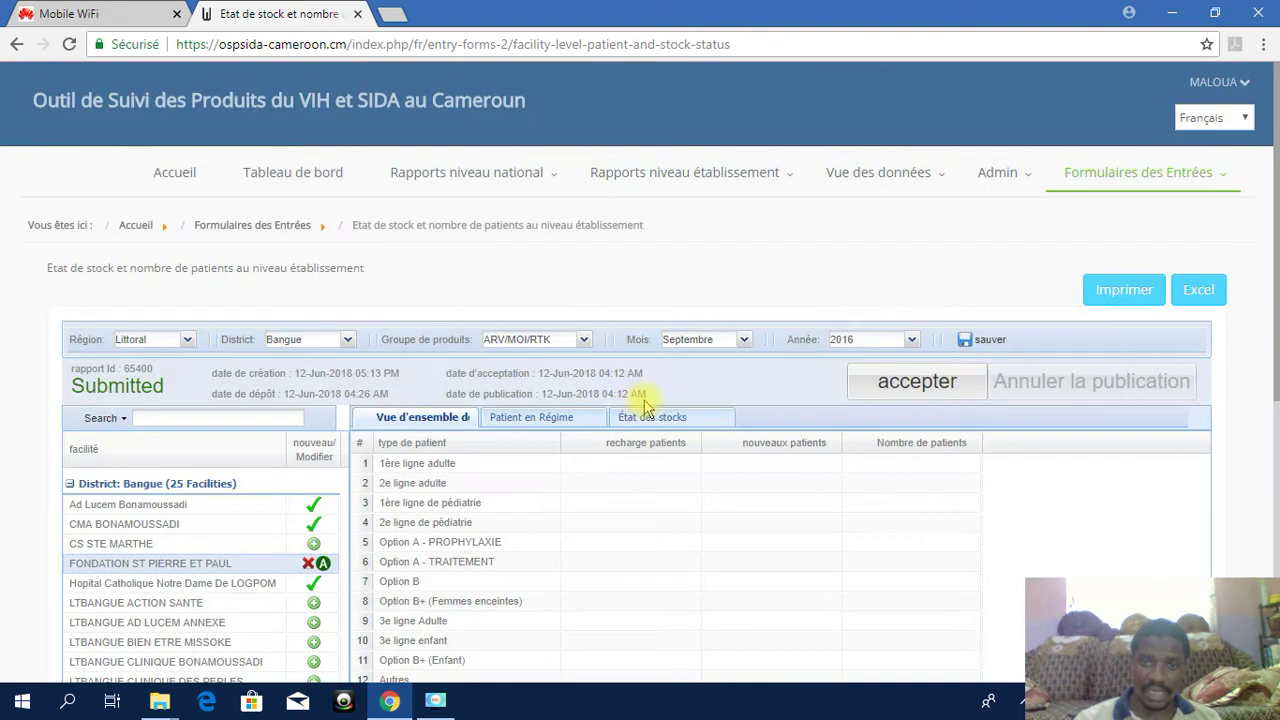
Accept the submitted Septembre 2016 report for FONDATION ST PIERRE ET PAUL and dismiss the notice
click(926, 386)
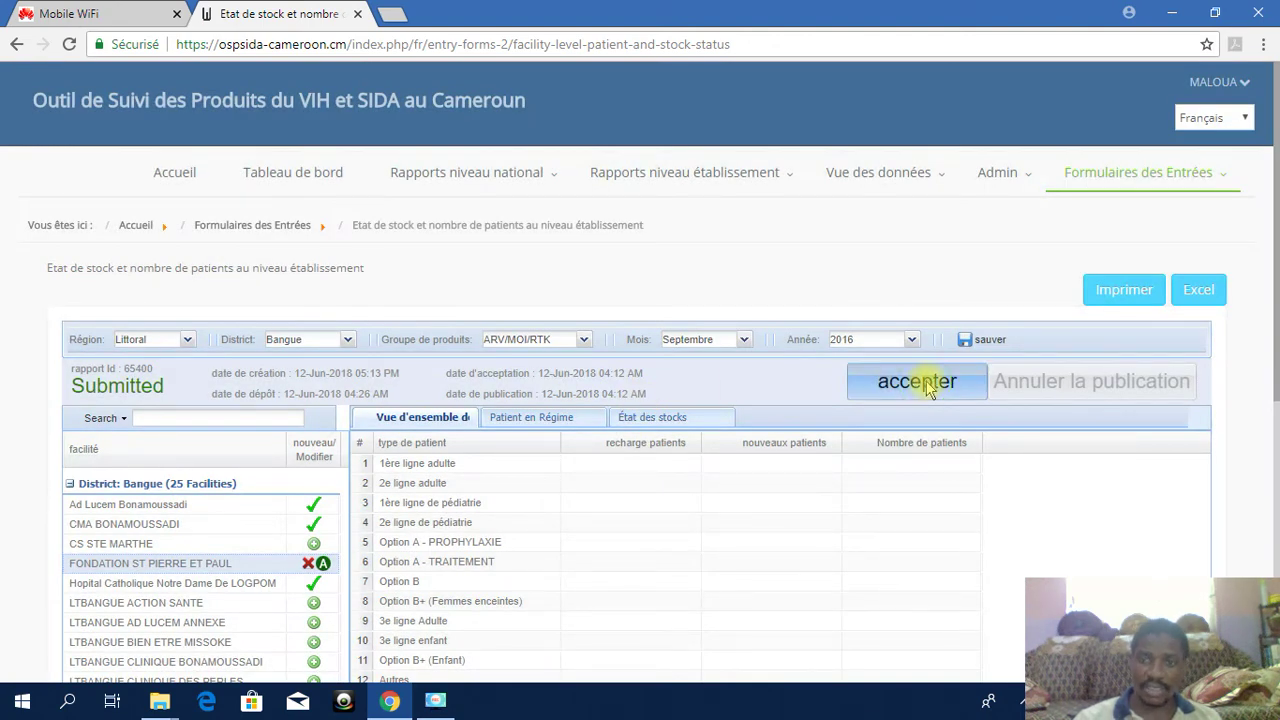
click(640, 405)
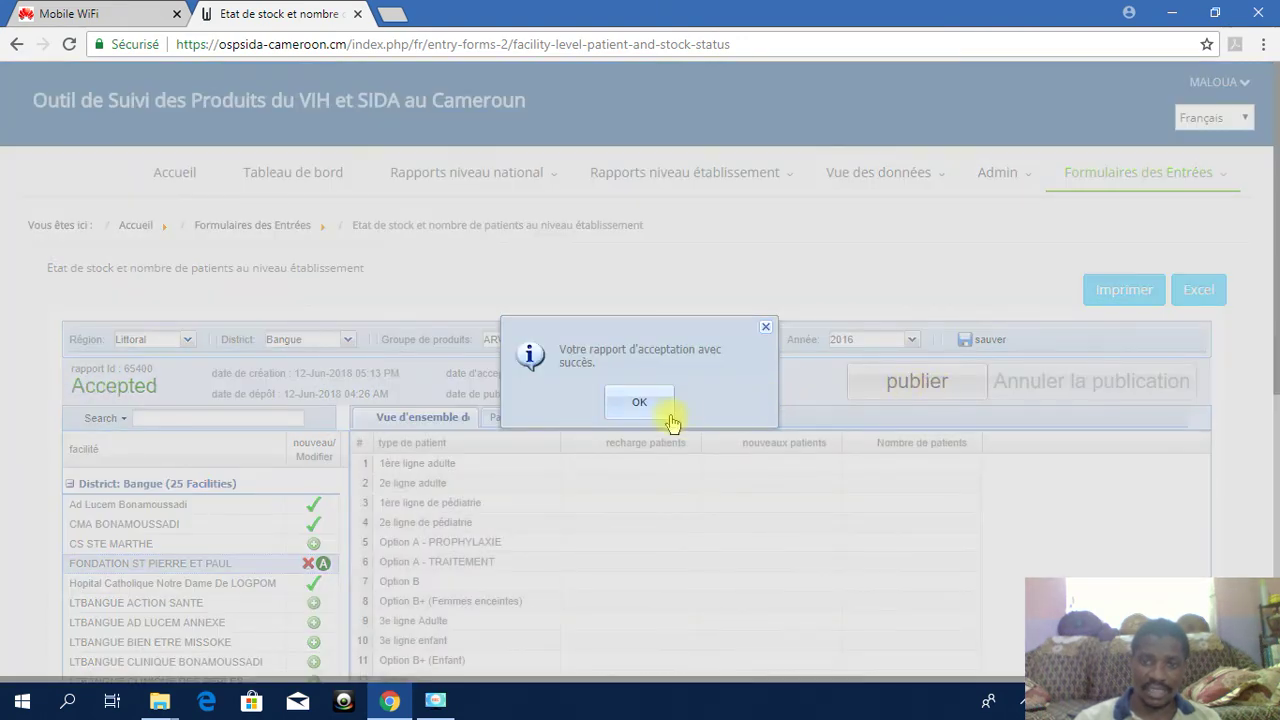
click(666, 412)
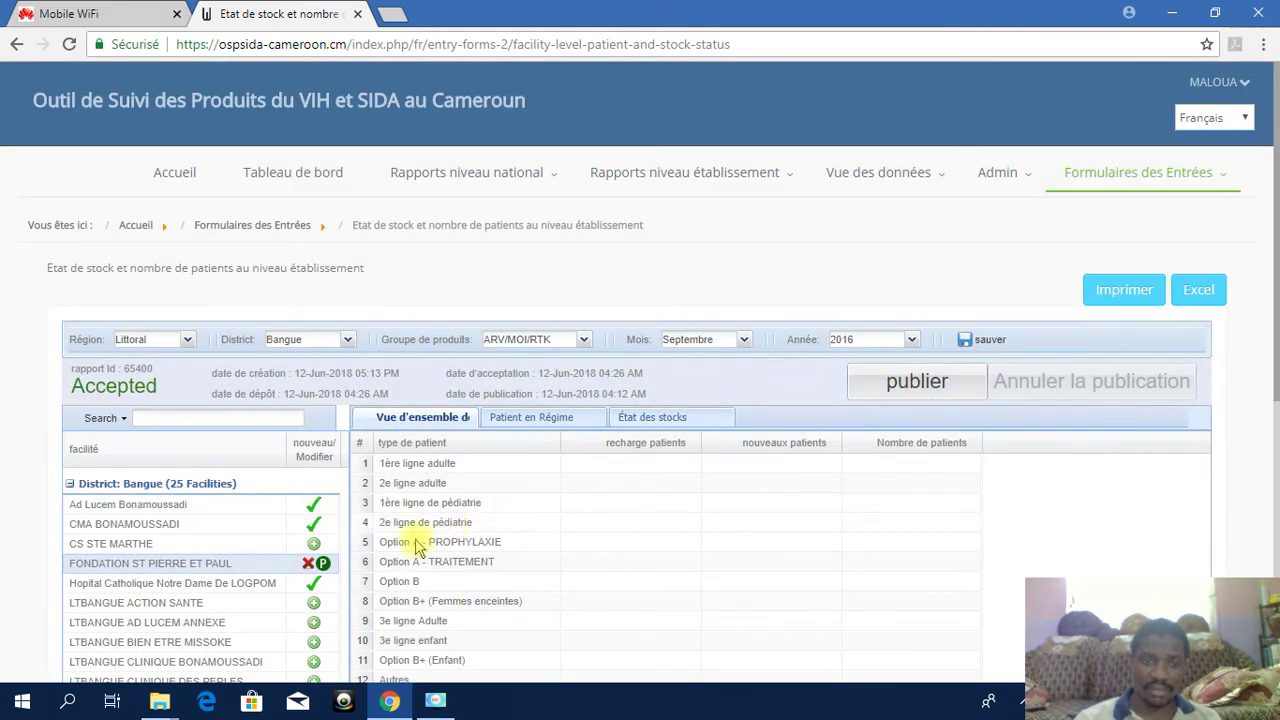
Try to publish the accepted Septembre 2016 report for FONDATION ST PIERRE ET PAUL, confirming each prompt
click(895, 381)
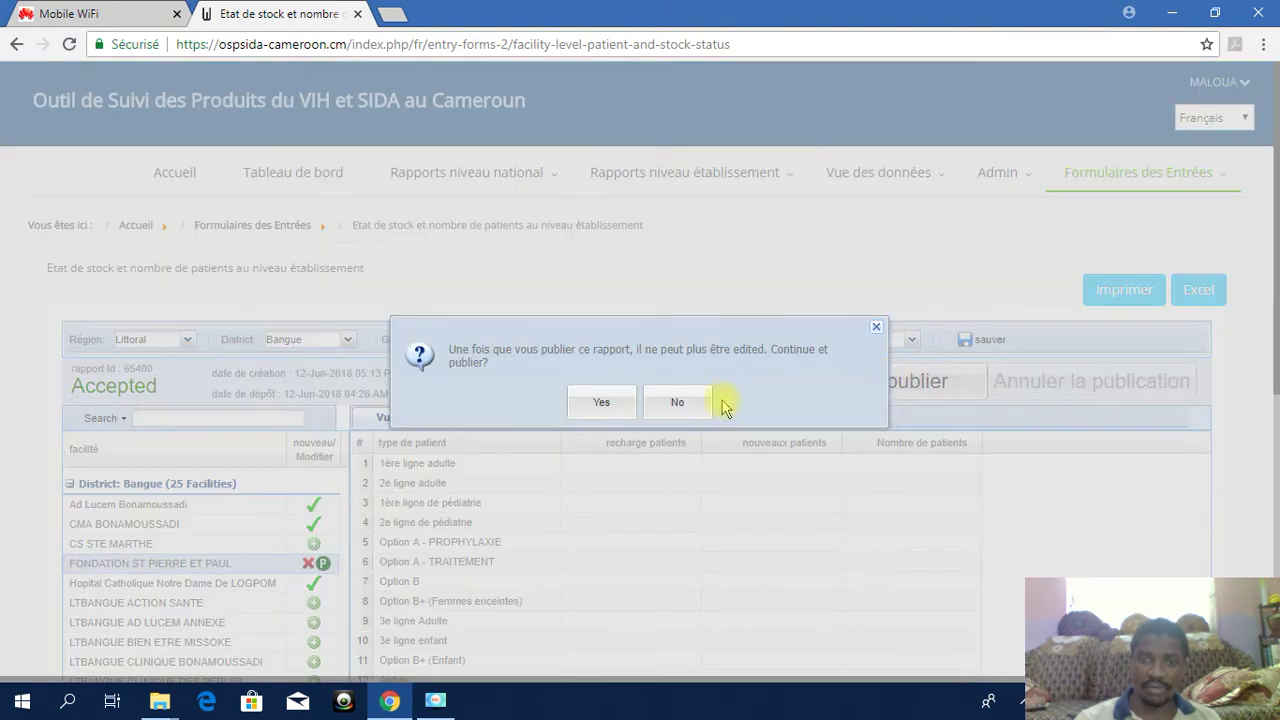
click(590, 408)
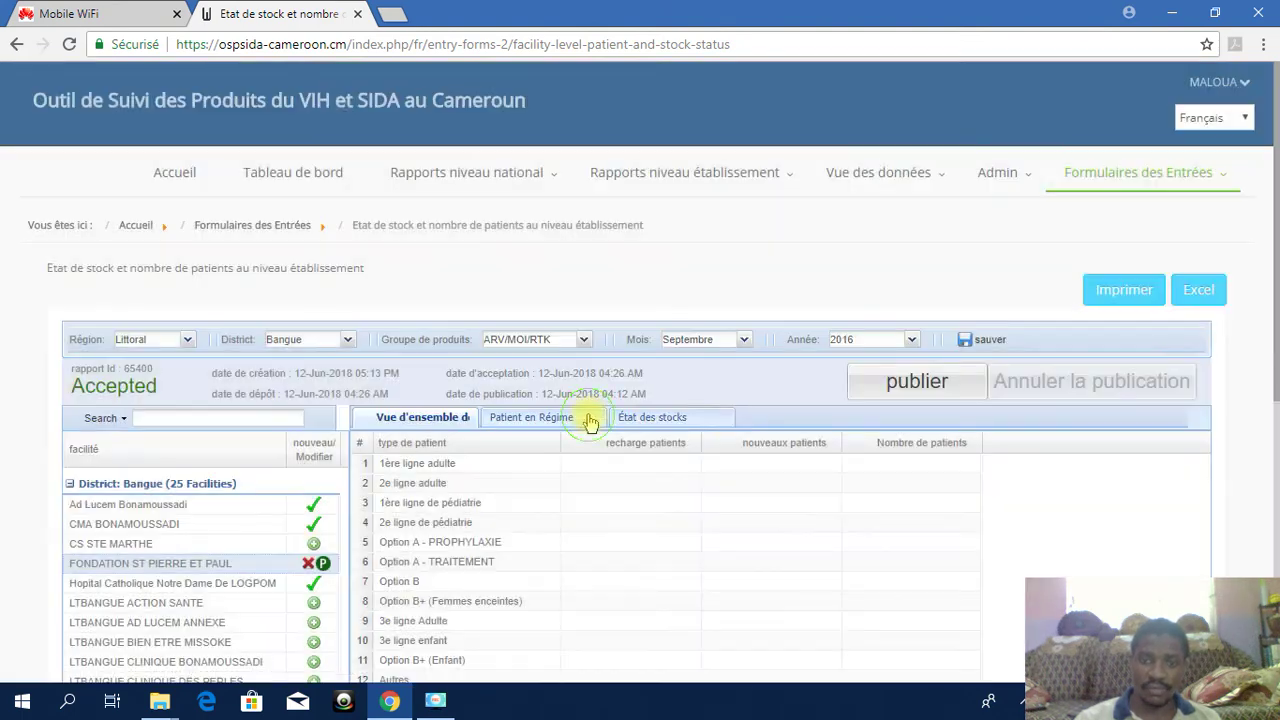
click(323, 565)
click(979, 386)
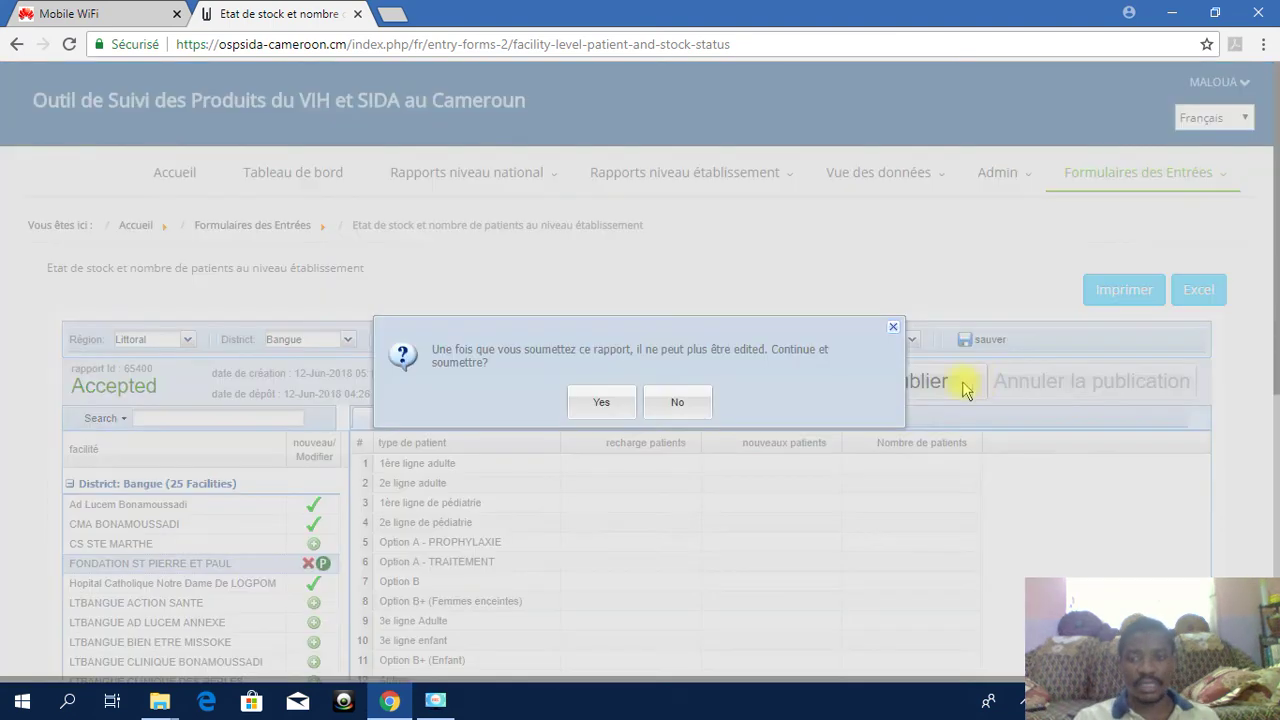
click(622, 408)
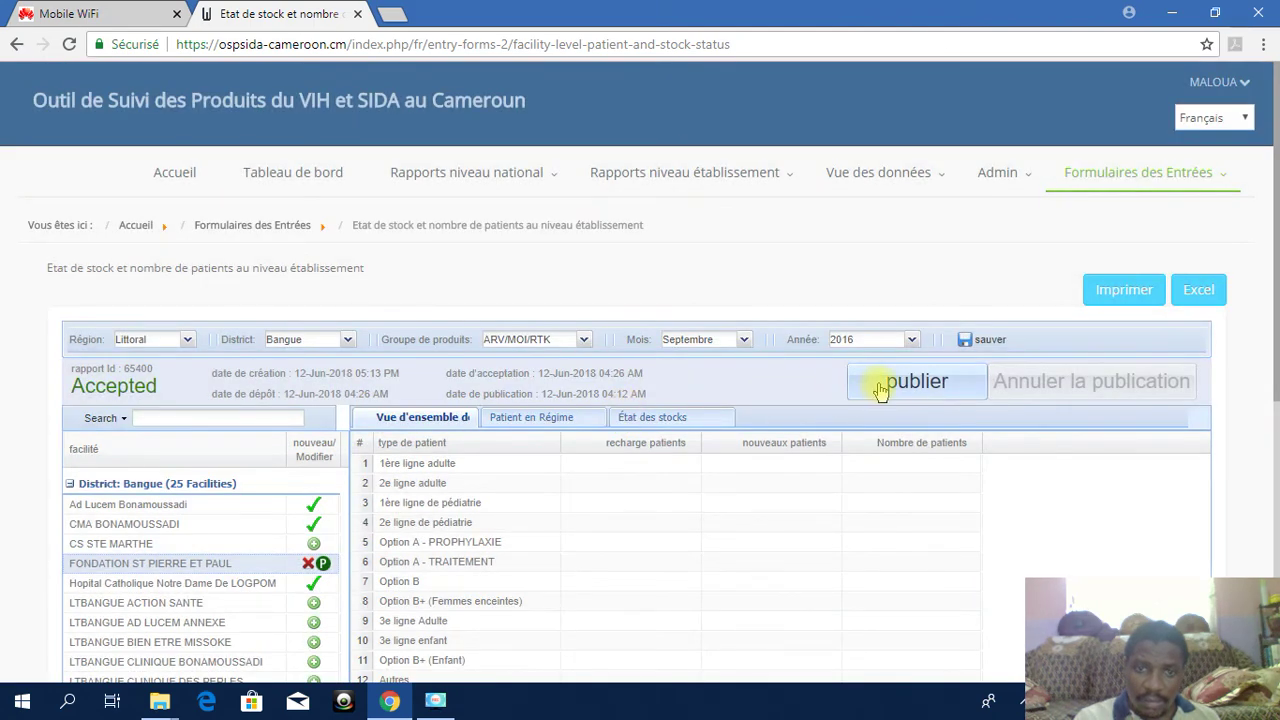
Check the report's patient regimens, display its stock status, and retry publishing the Septembre 2016 report from there with confirmation
click(558, 415)
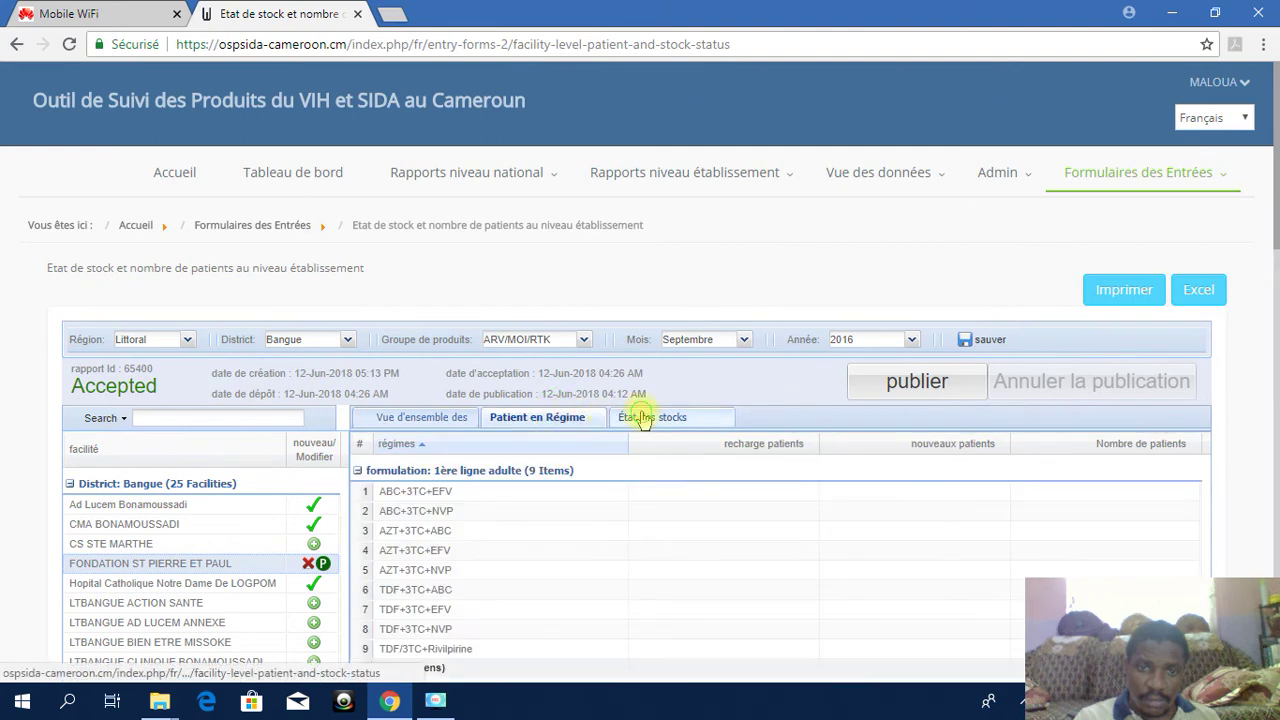
click(632, 416)
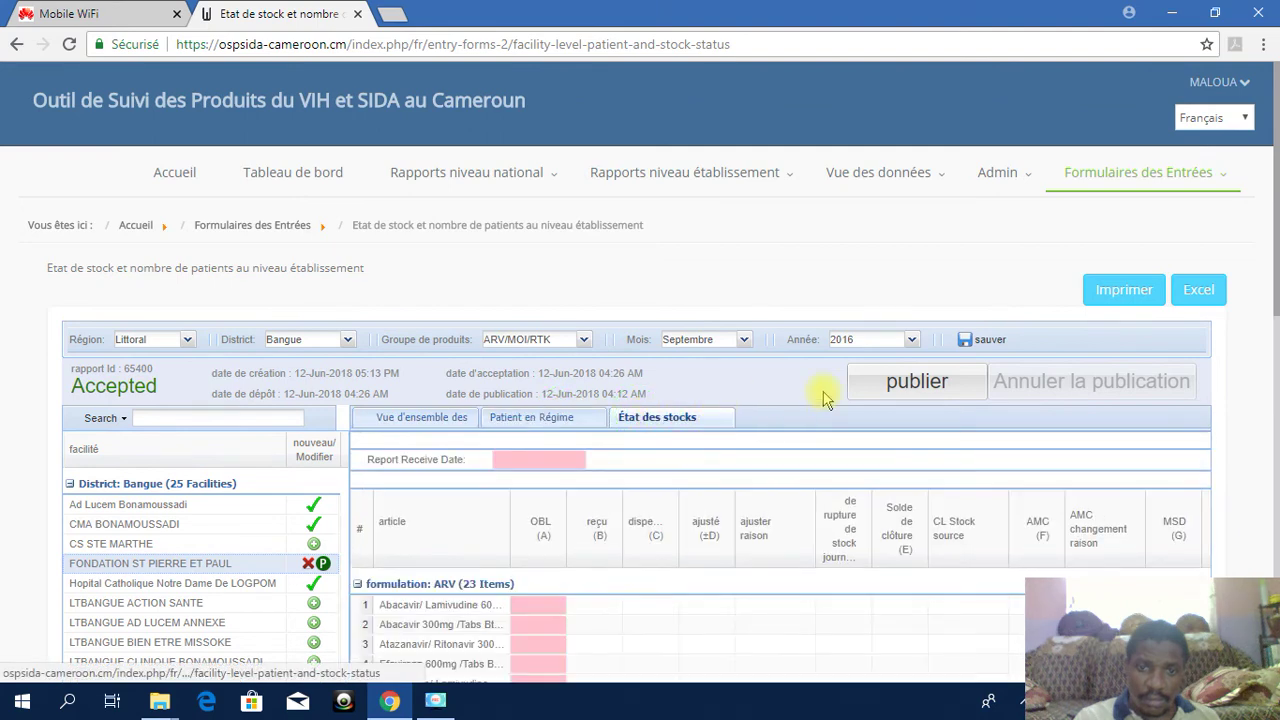
click(322, 565)
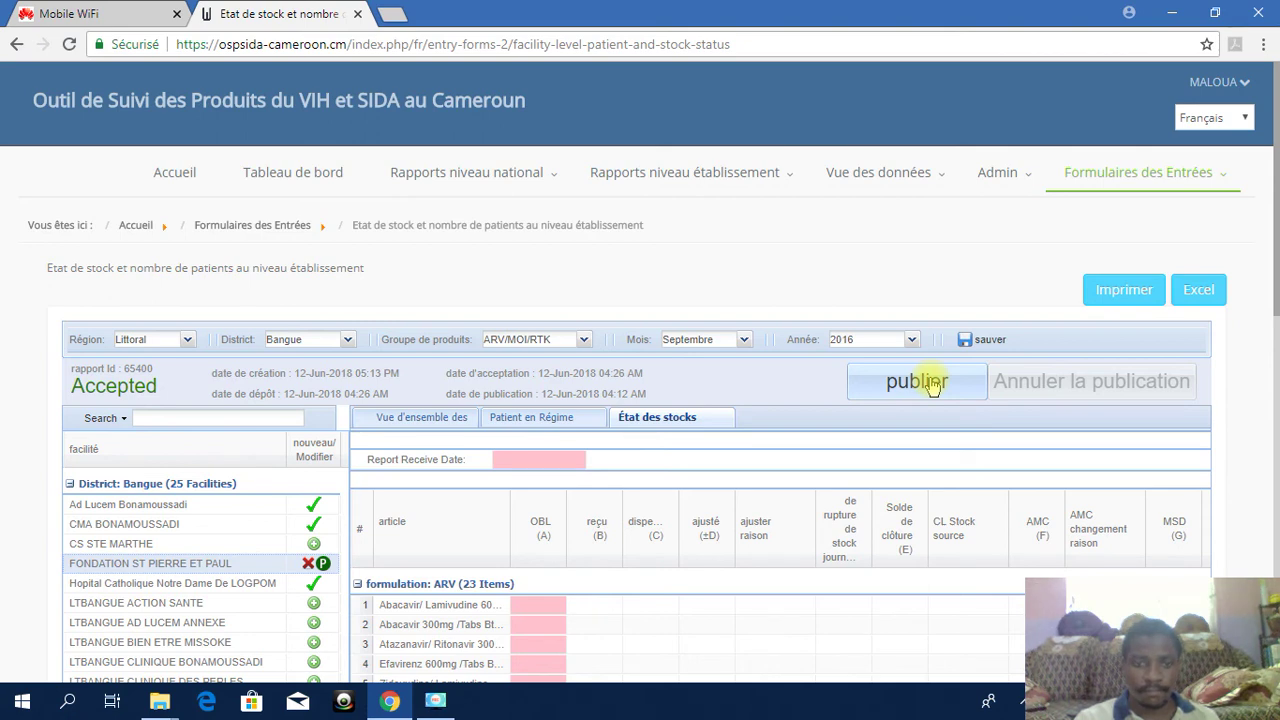
click(932, 387)
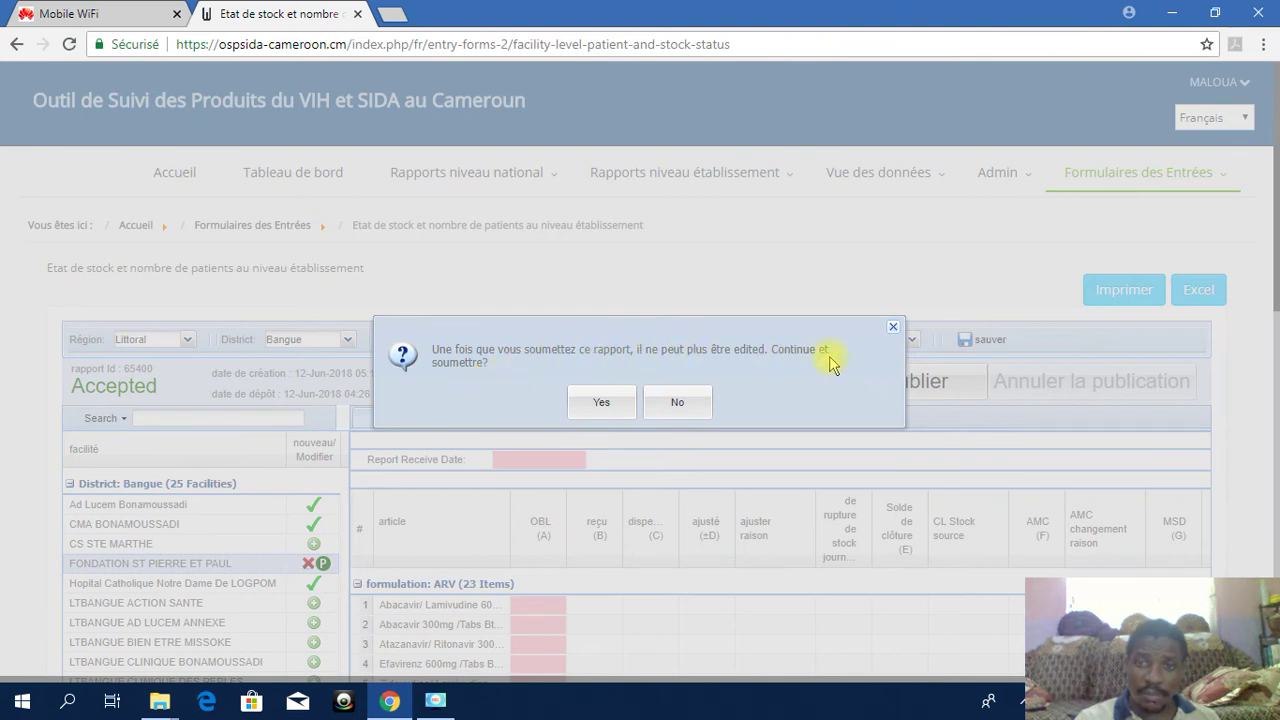
click(622, 414)
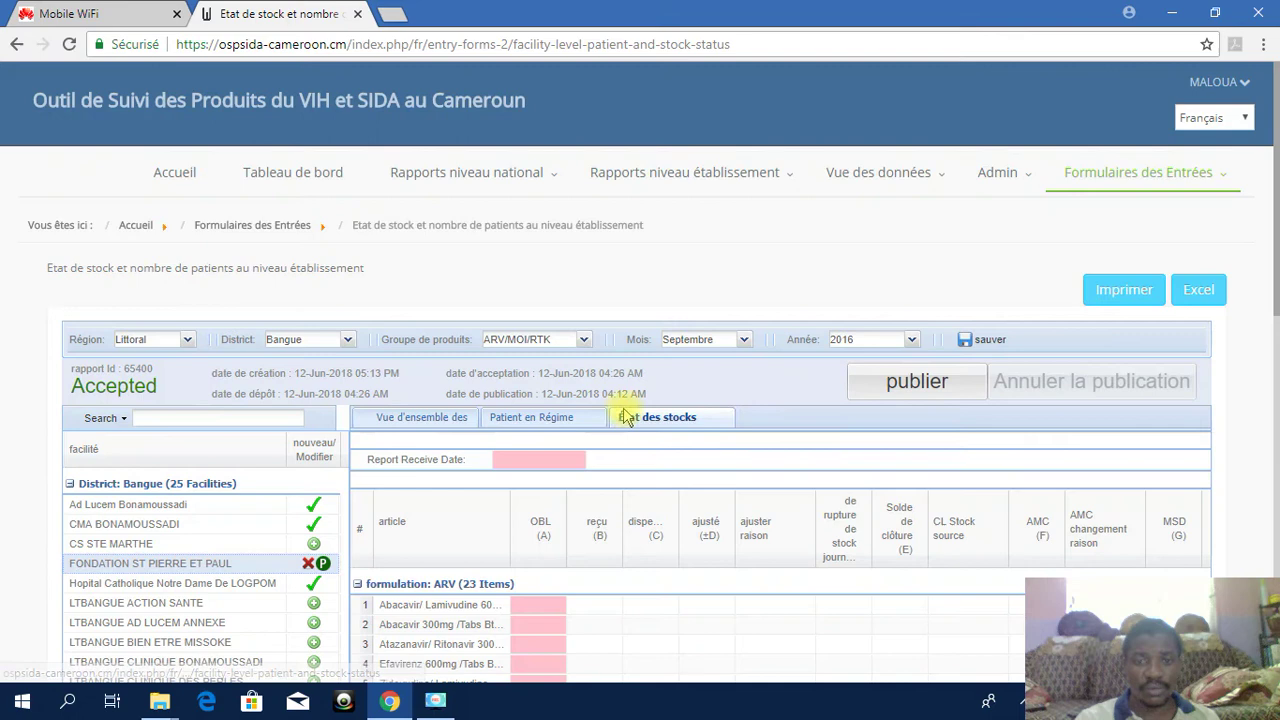
click(877, 390)
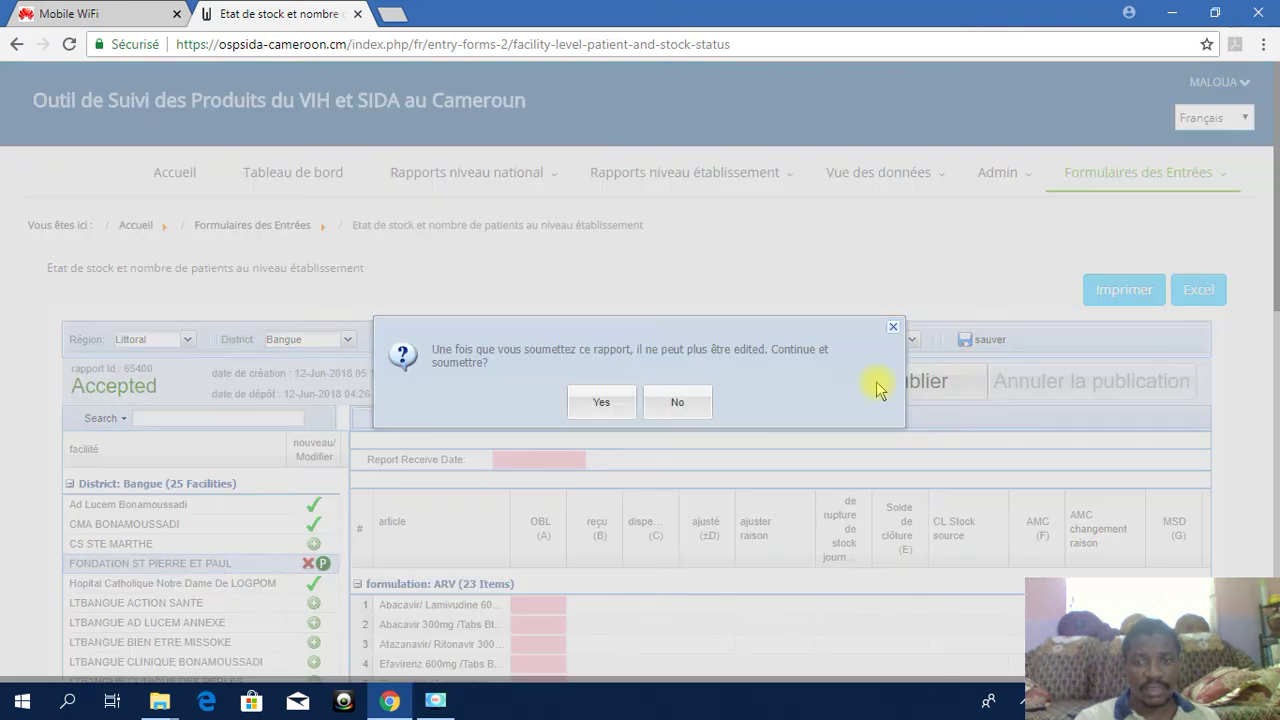
click(609, 414)
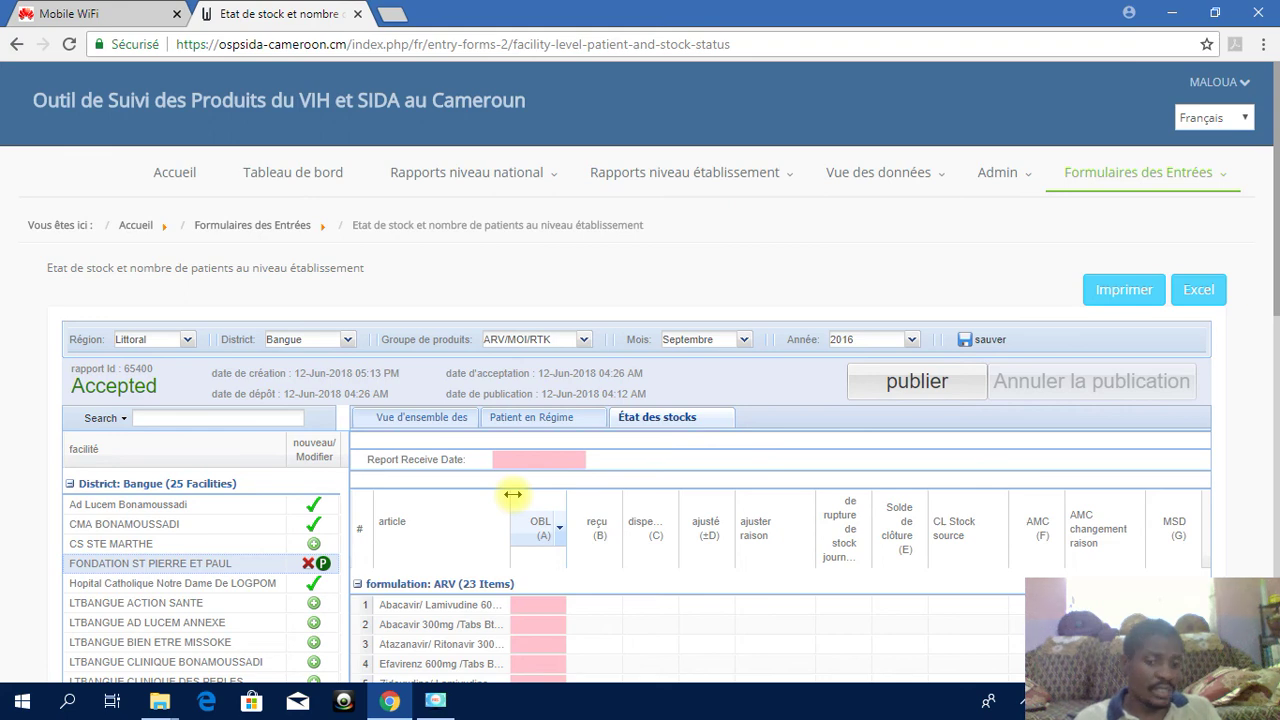
Examine the Septembre 2016 report's patient overview, regimen and stock status tables for missing entries, from the ARV items through the RTK items
click(547, 606)
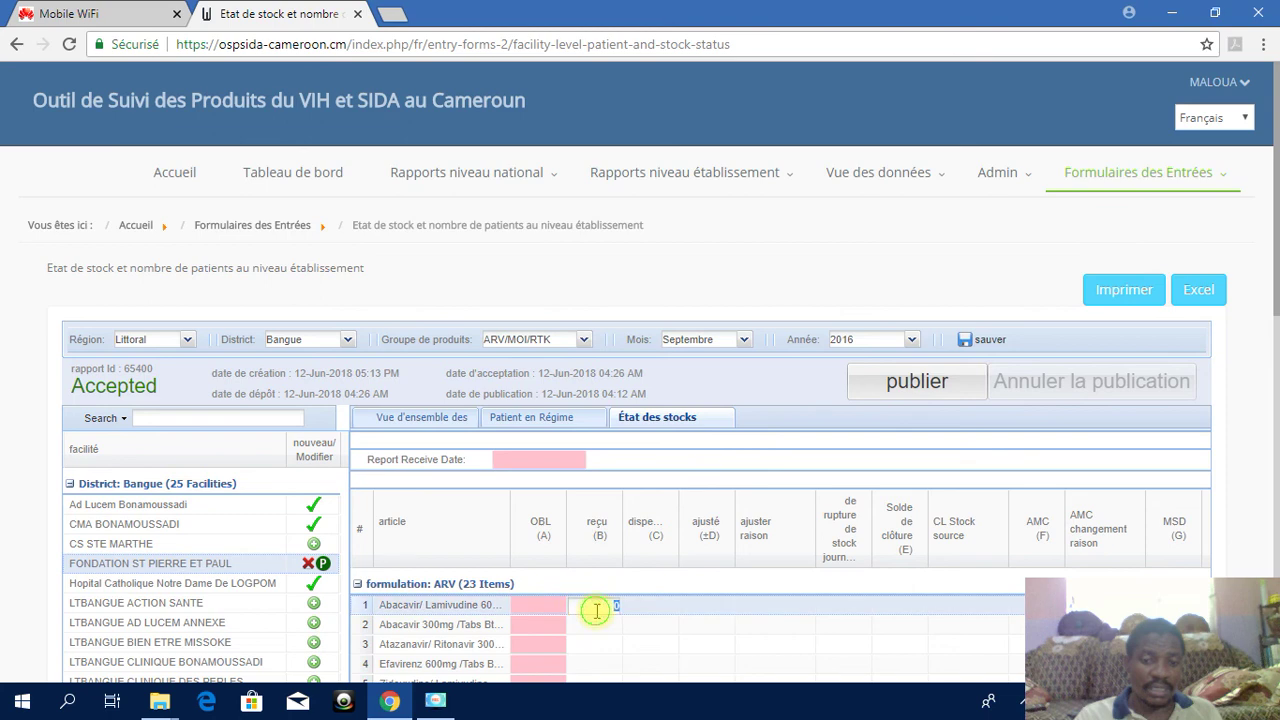
click(652, 607)
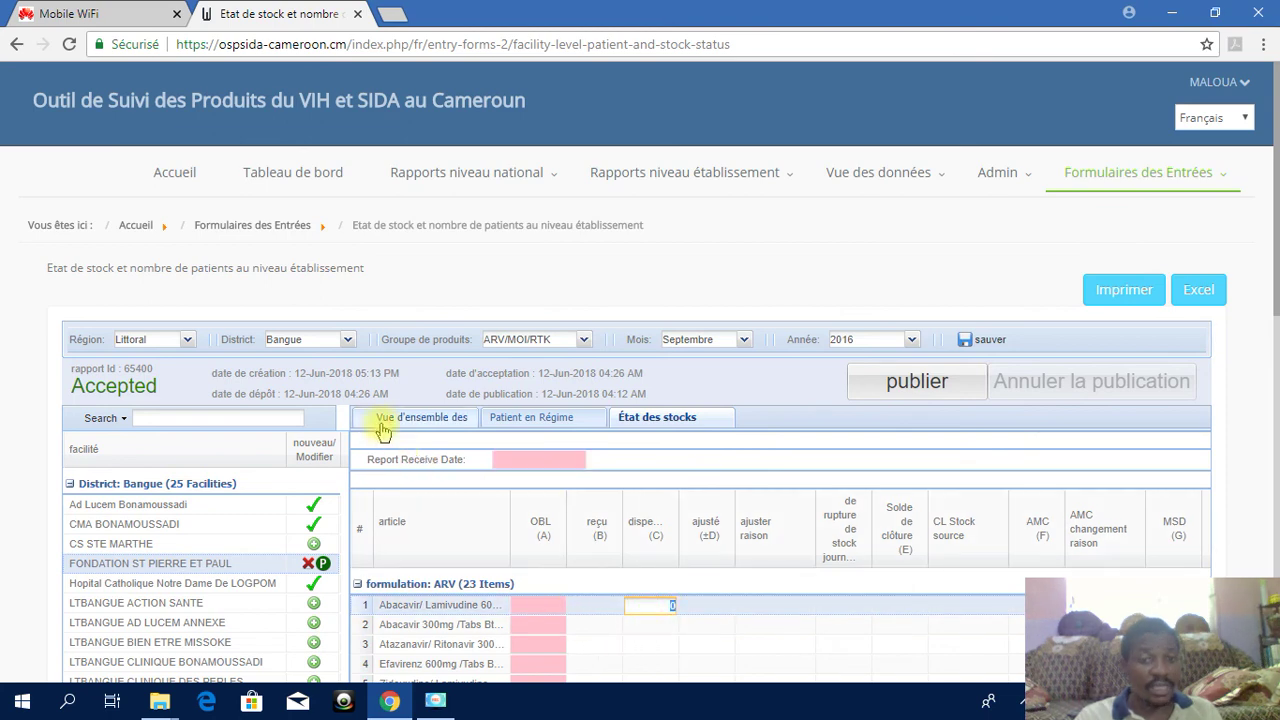
click(386, 420)
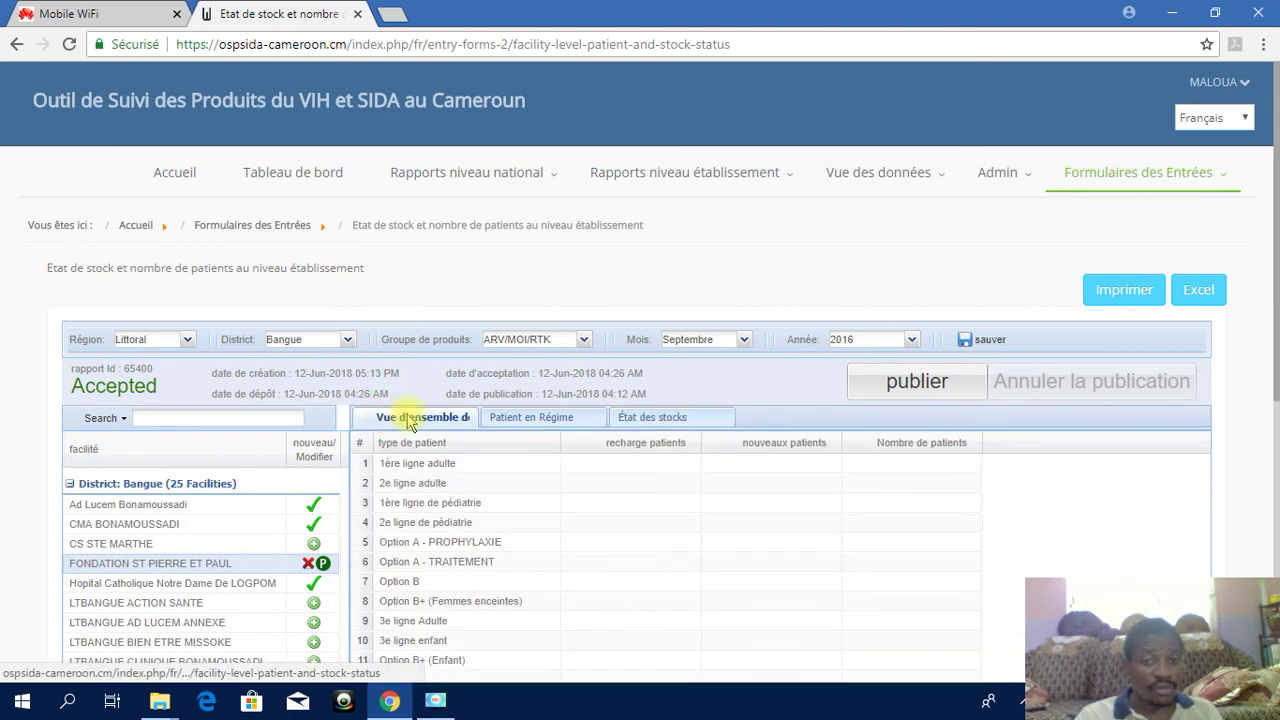
click(553, 422)
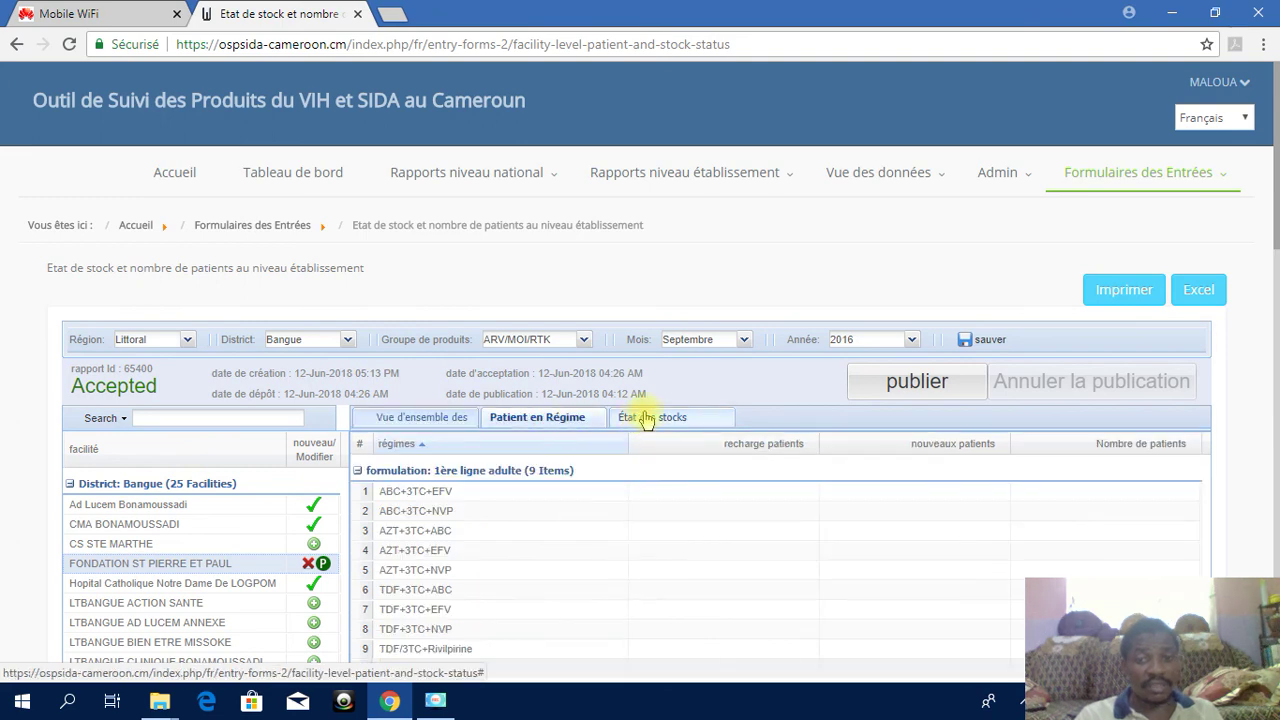
click(647, 420)
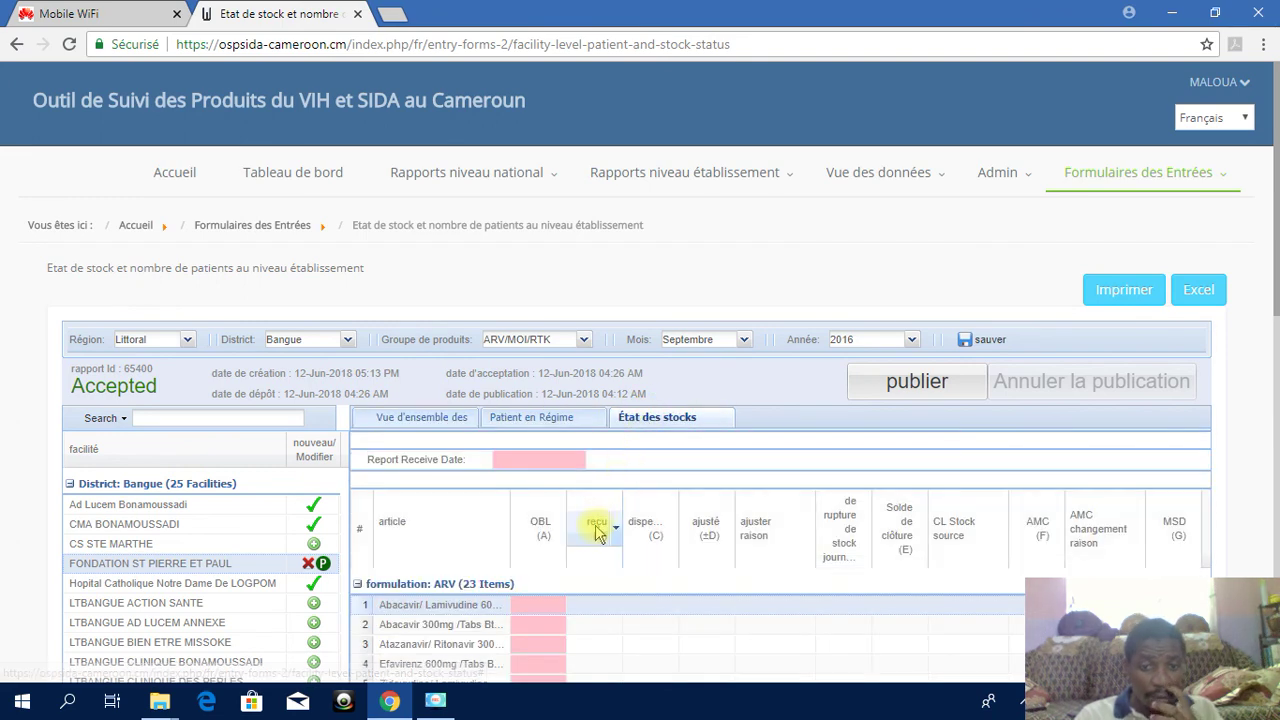
scroll(600, 500, down, 1)
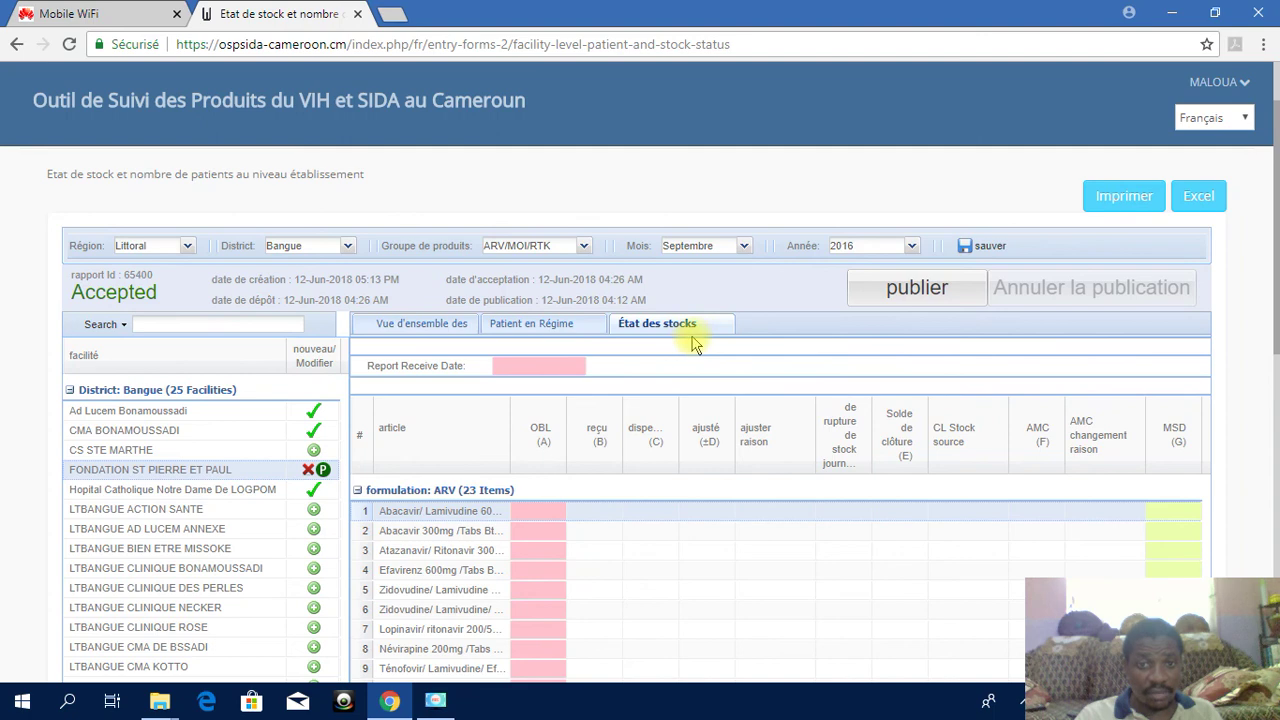
click(540, 330)
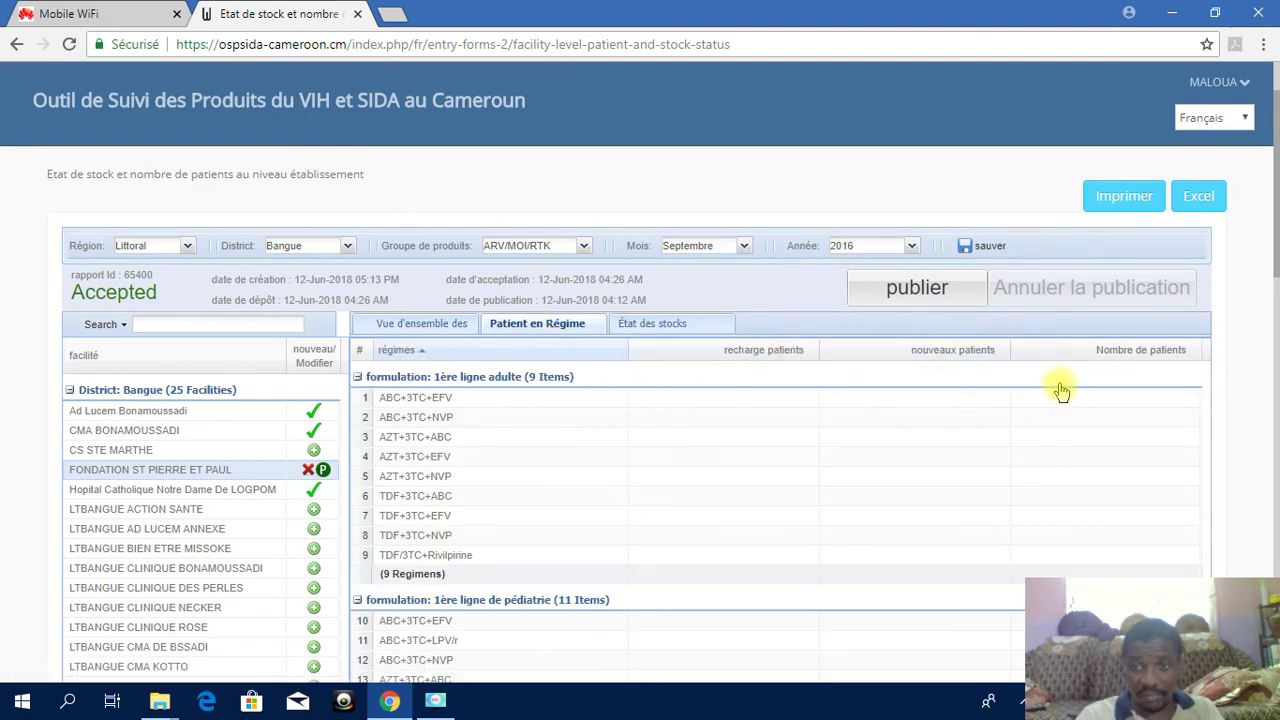
click(398, 330)
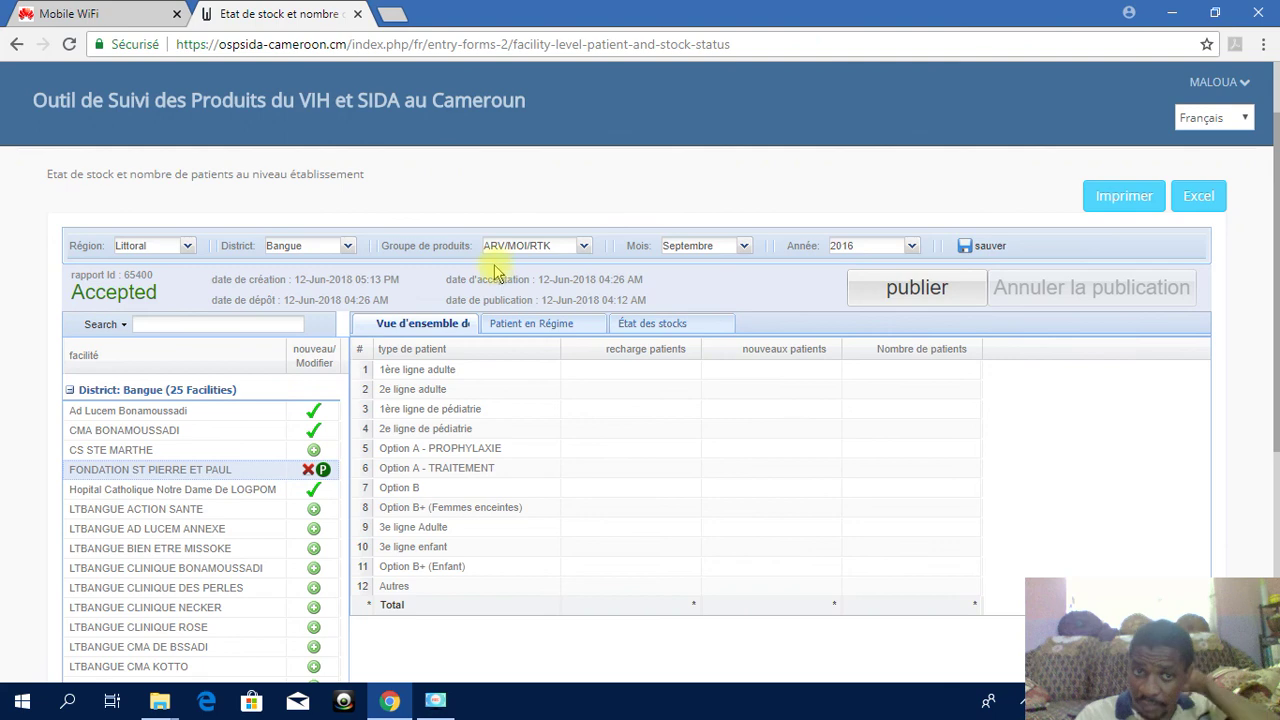
click(624, 324)
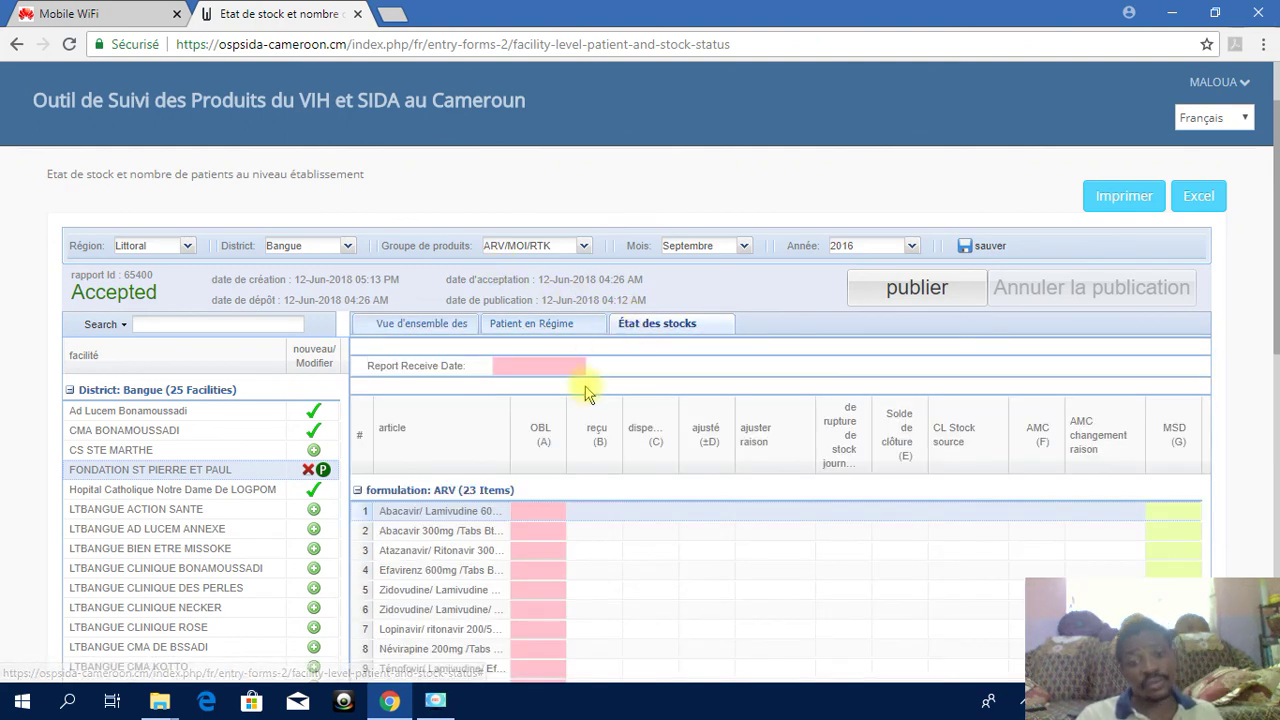
scroll(609, 375, down, 4)
scroll(615, 380, down, 4)
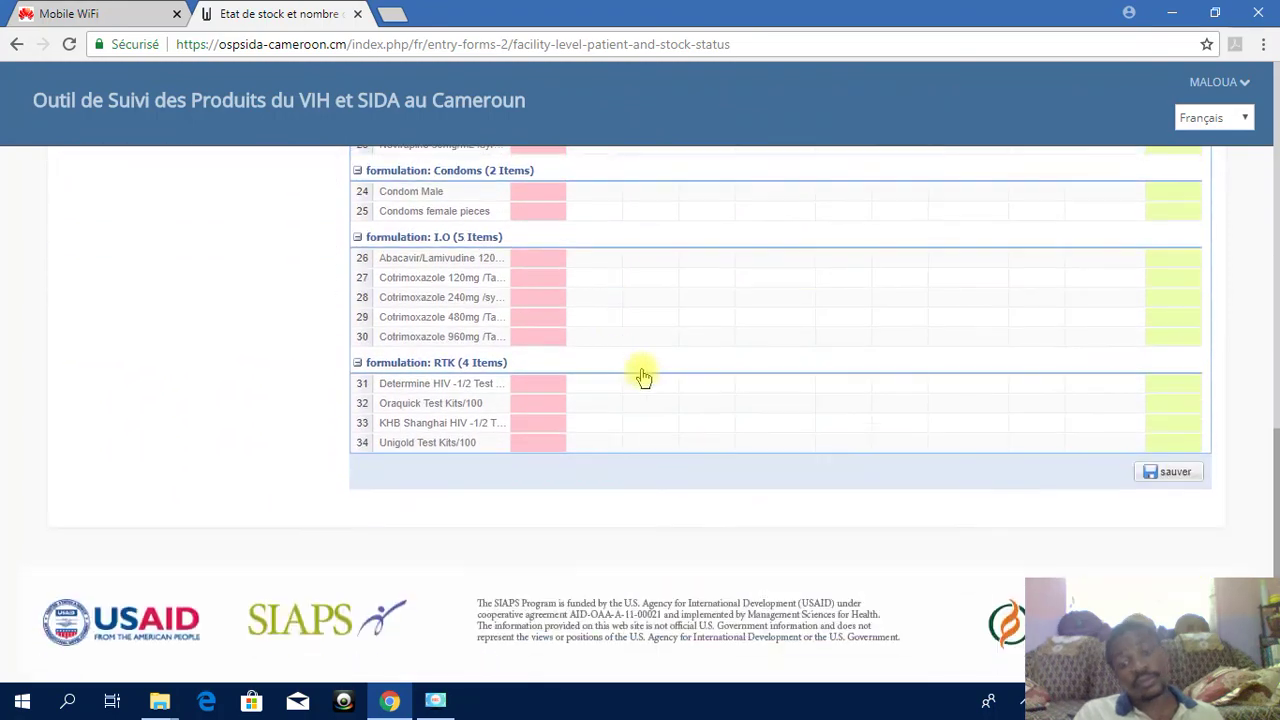
scroll(790, 332, up, 8)
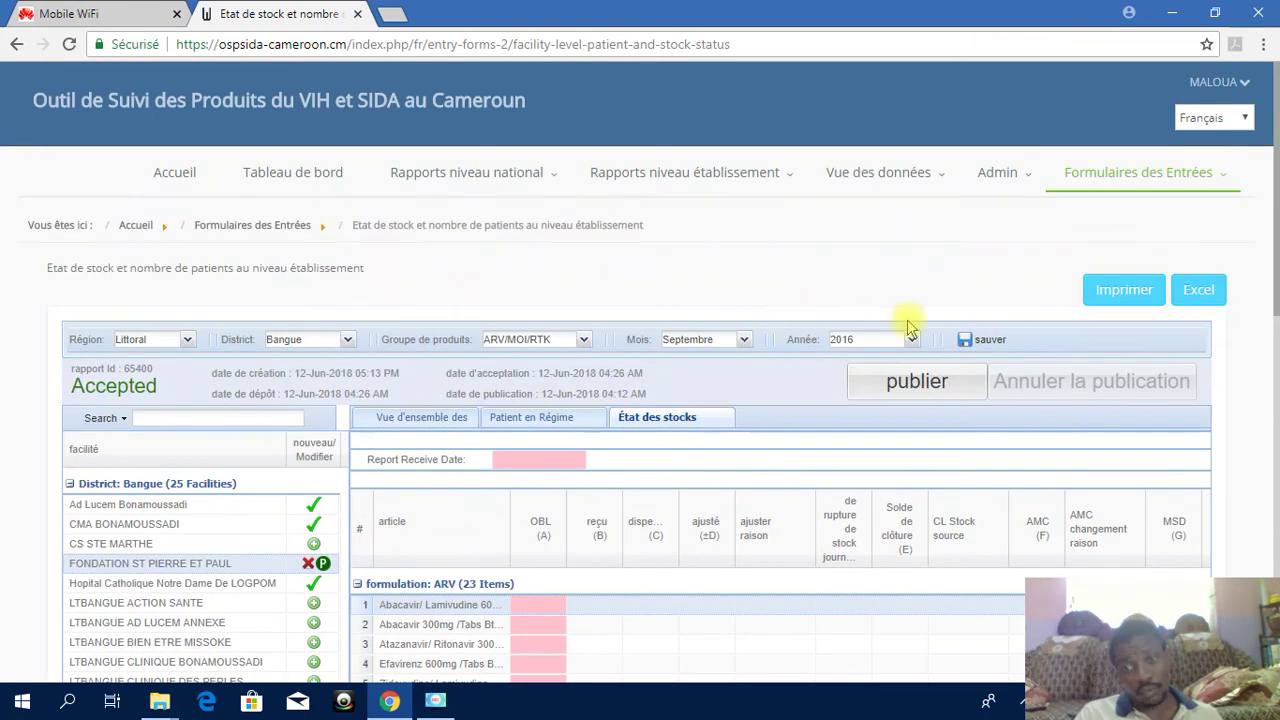